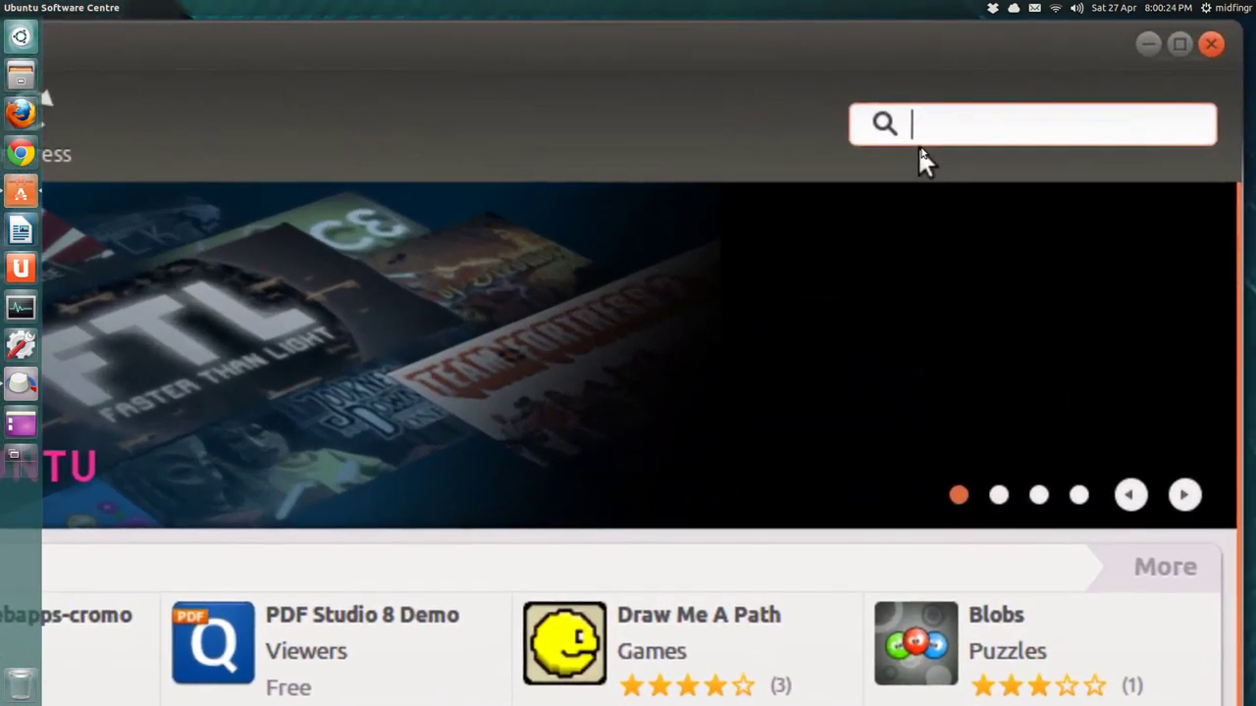
Search for gnome-panel, open its details page and review the package information
left_click(920, 145)
type("gnome")
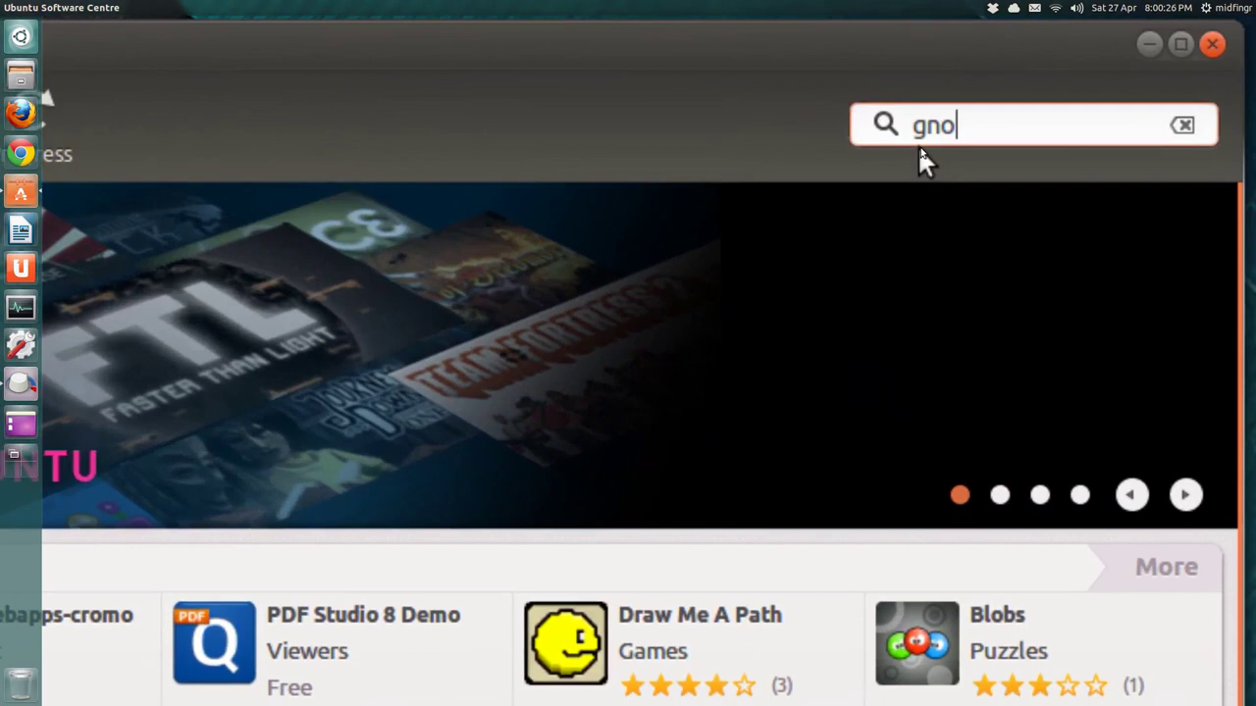
type("-panel")
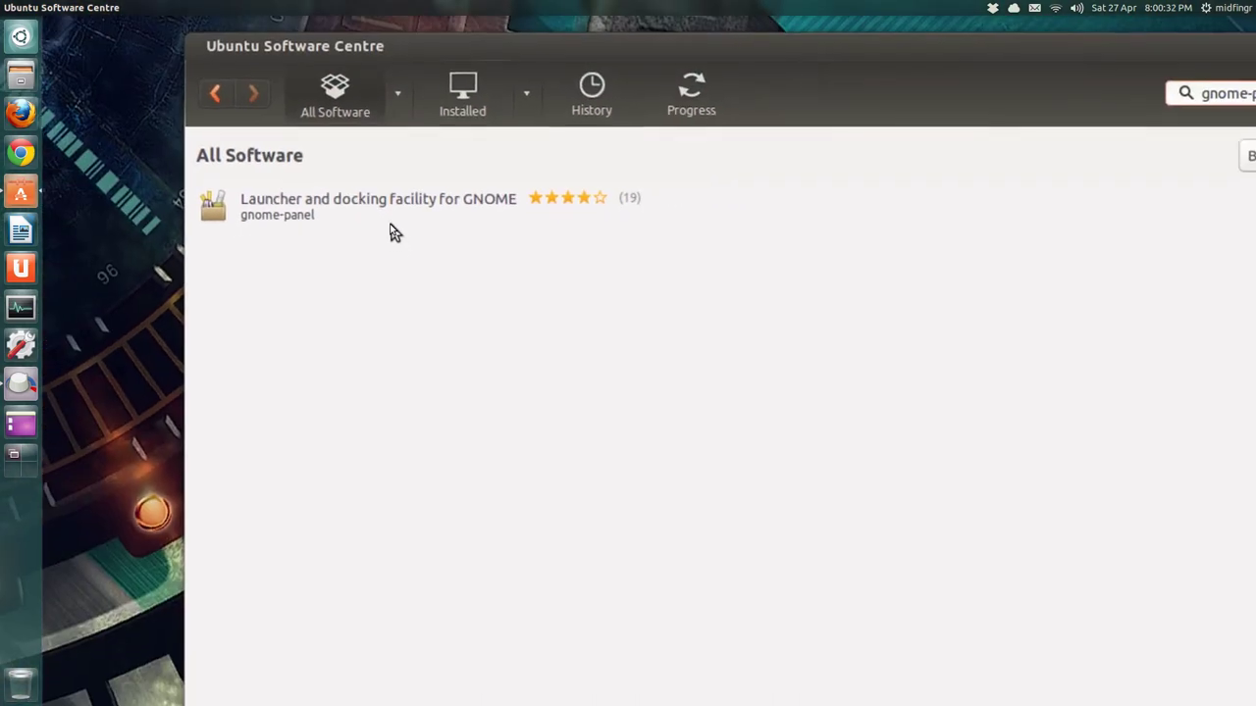
left_click(363, 220)
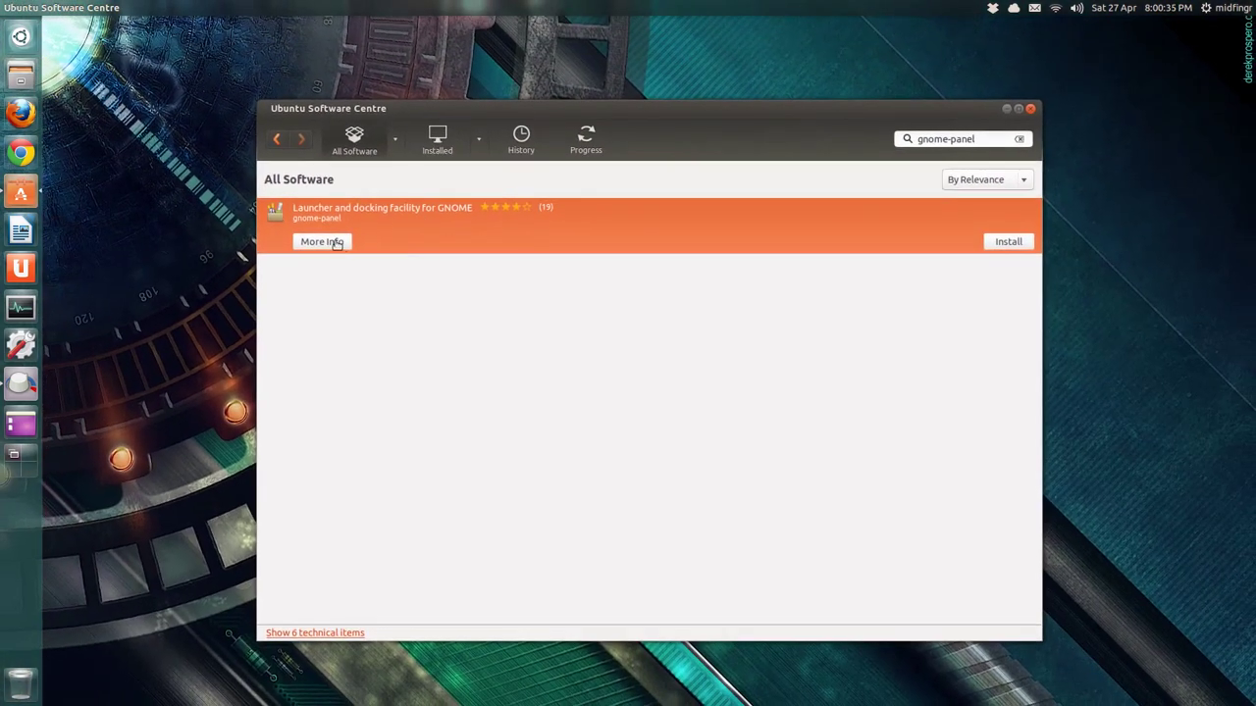
left_click(336, 242)
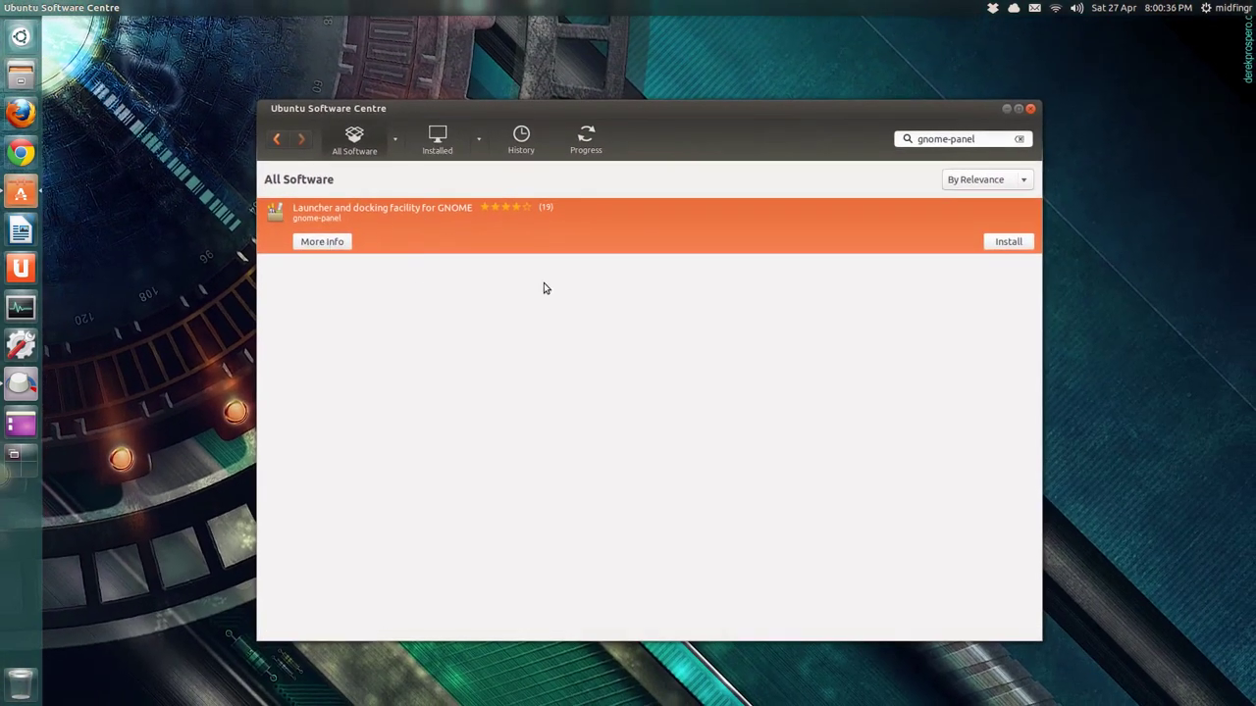
scroll(633, 373, "down", 4)
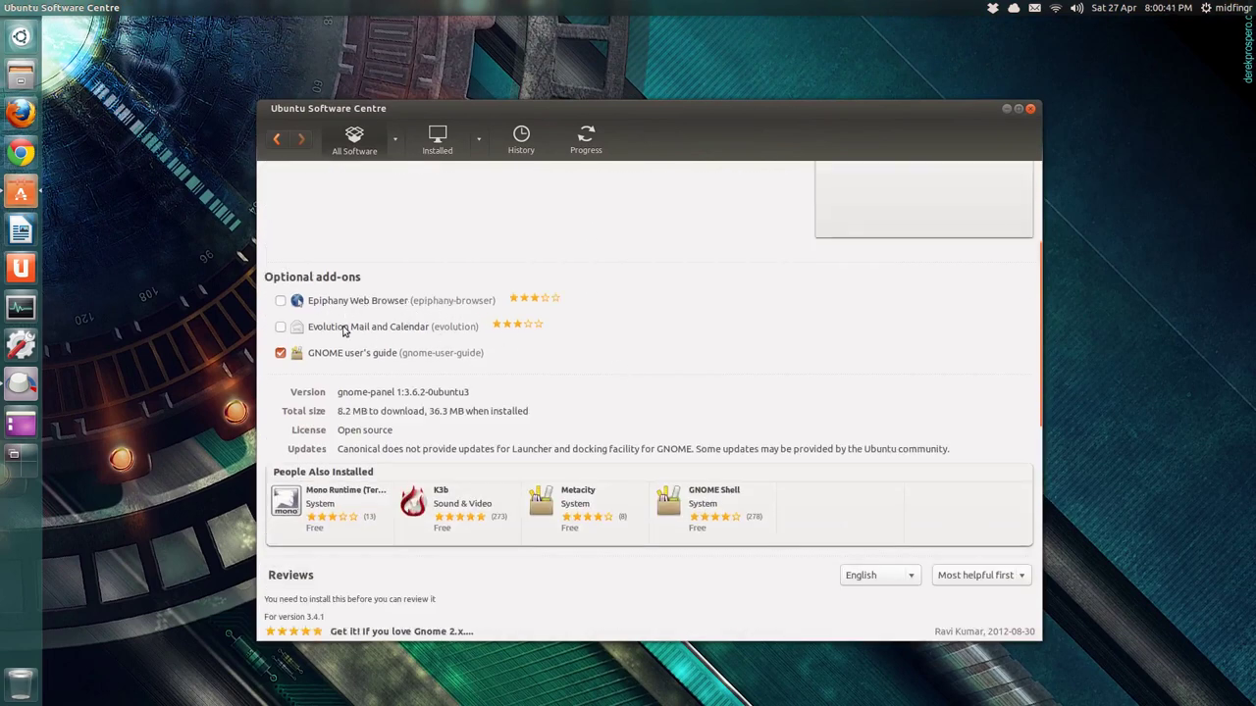
scroll(389, 339, "up", 3)
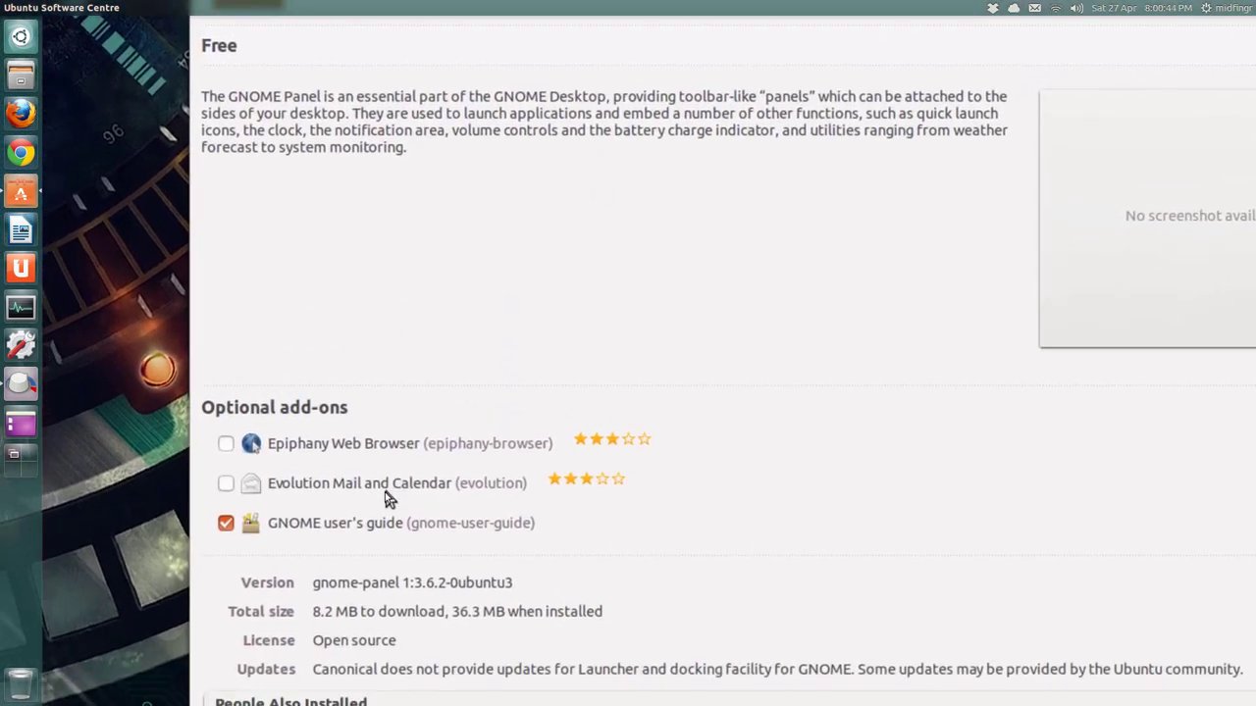
scroll(521, 358, "up", 2)
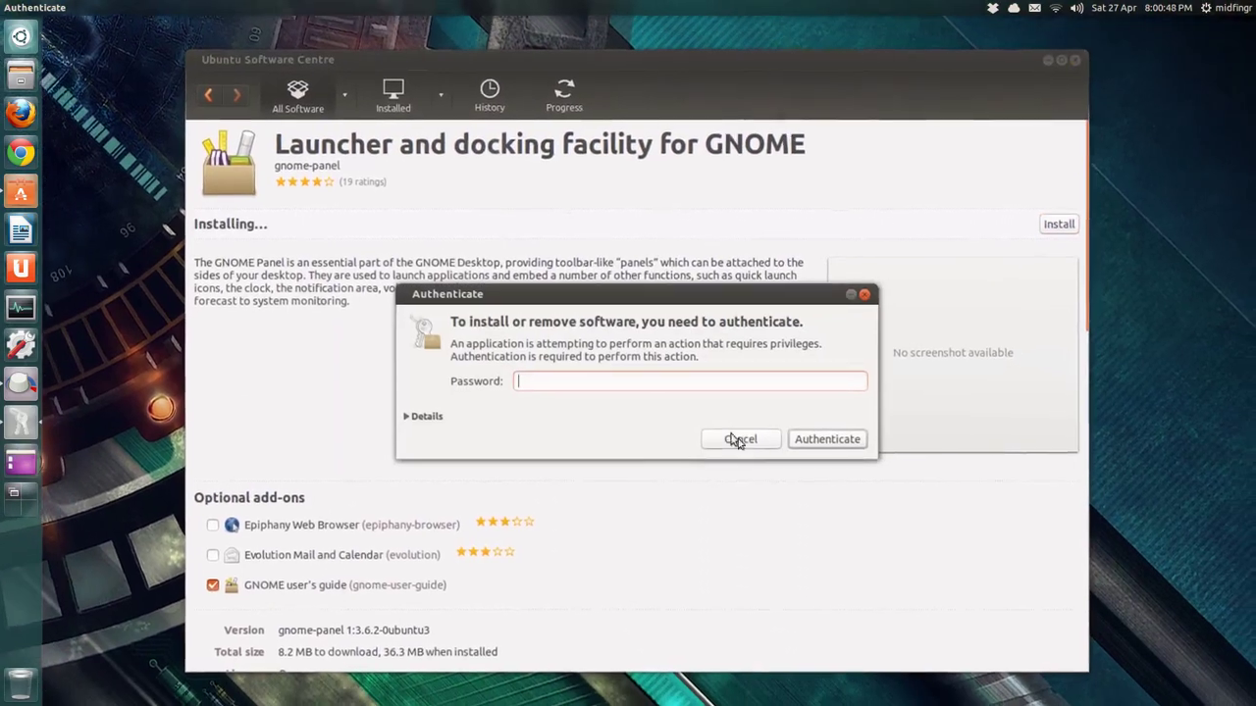
Enter the account password to authorize the gnome-panel installation
type("******")
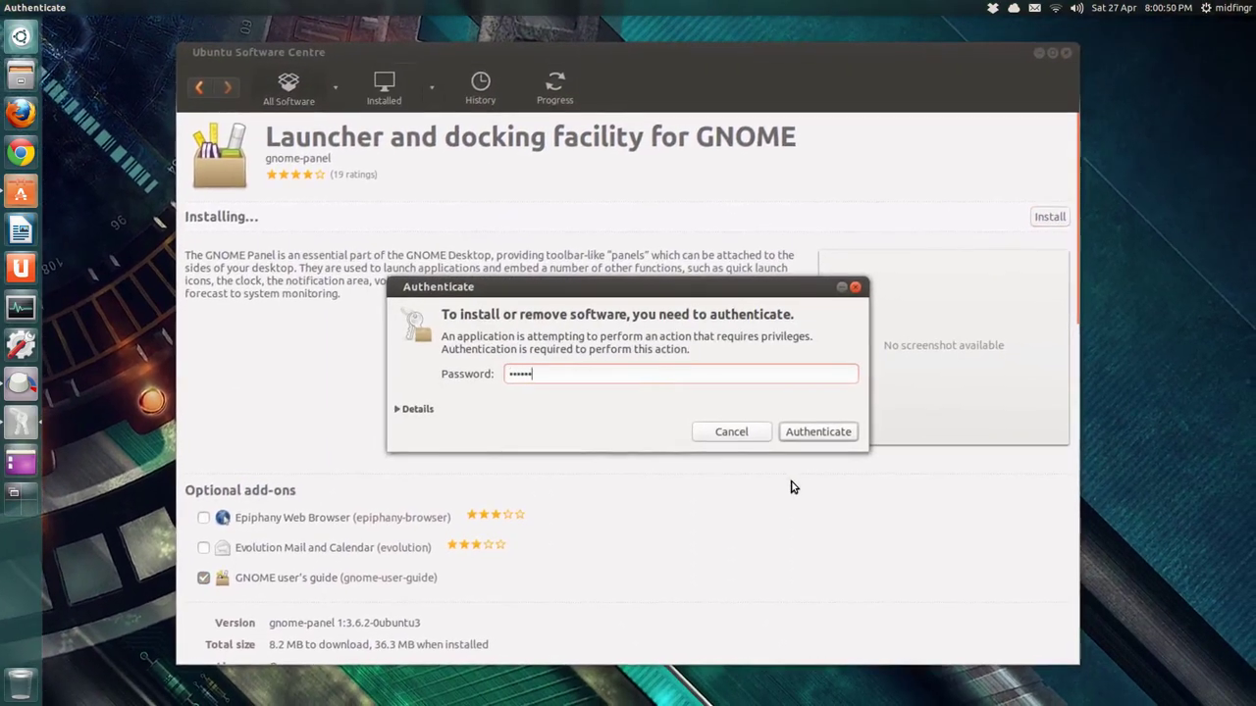
key("Return")
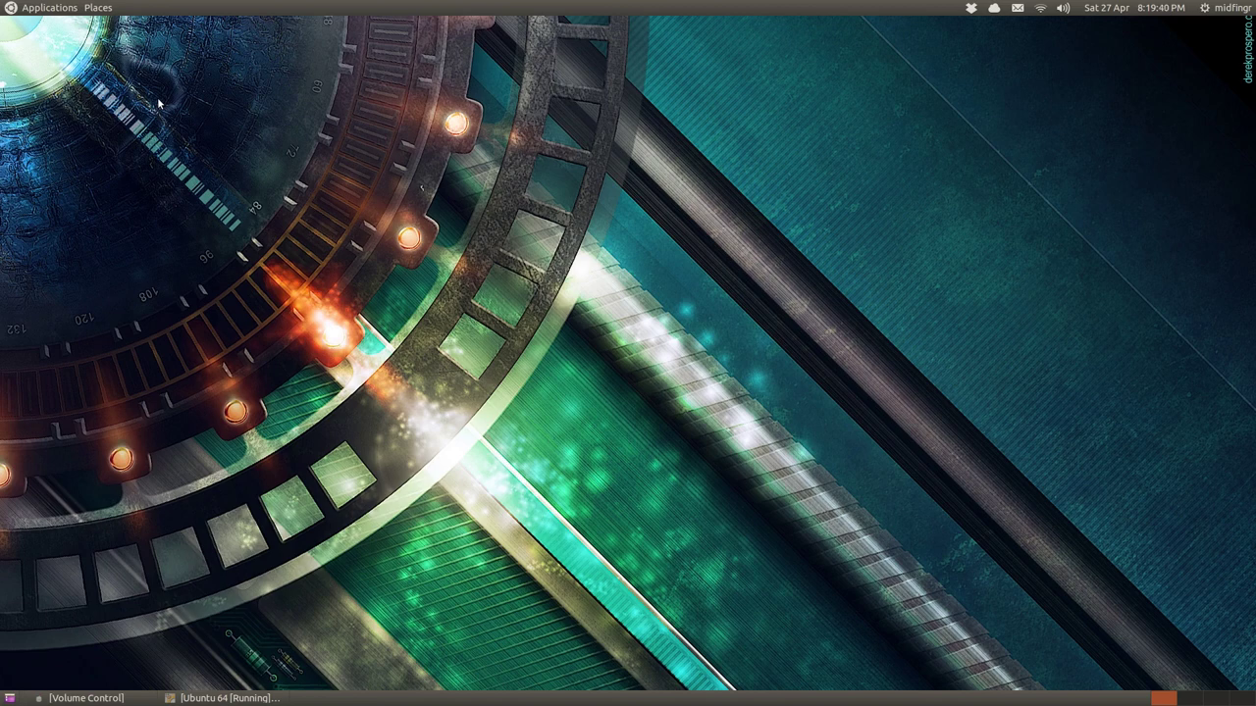
Open Add to Panel from the top panel's context menu and browse items like Custom Application Launcher
right_click(201, 9)
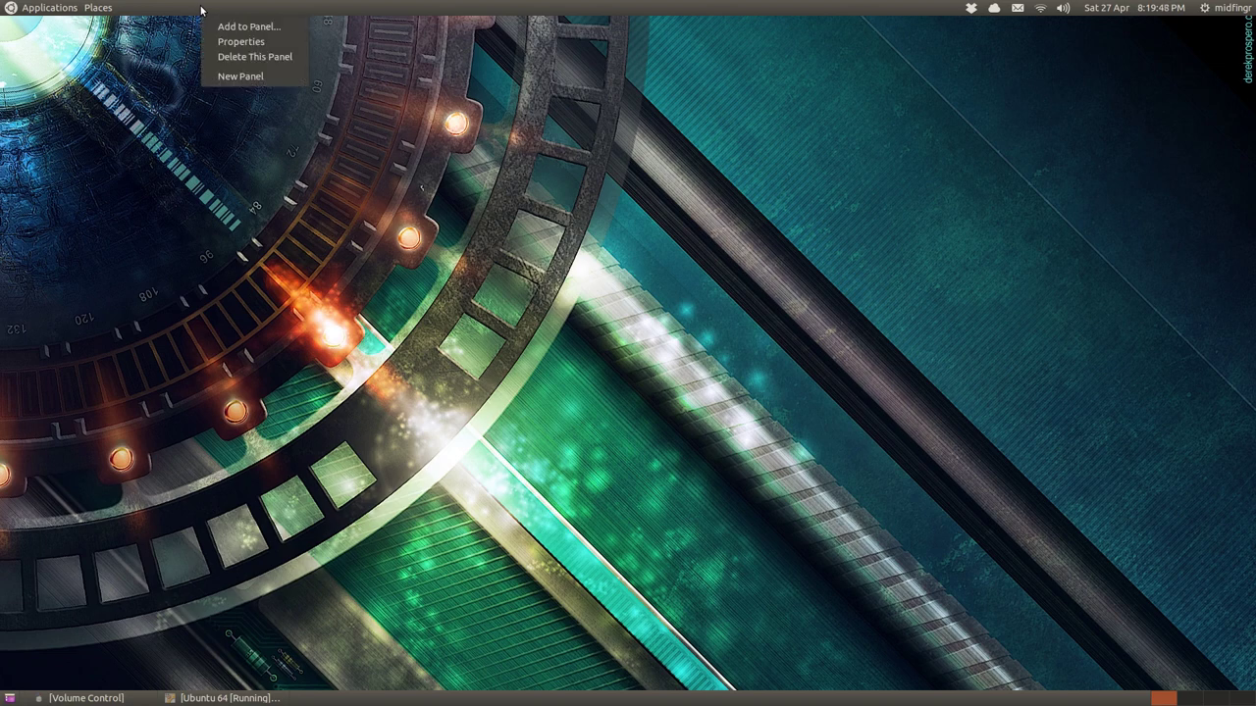
left_click(218, 29)
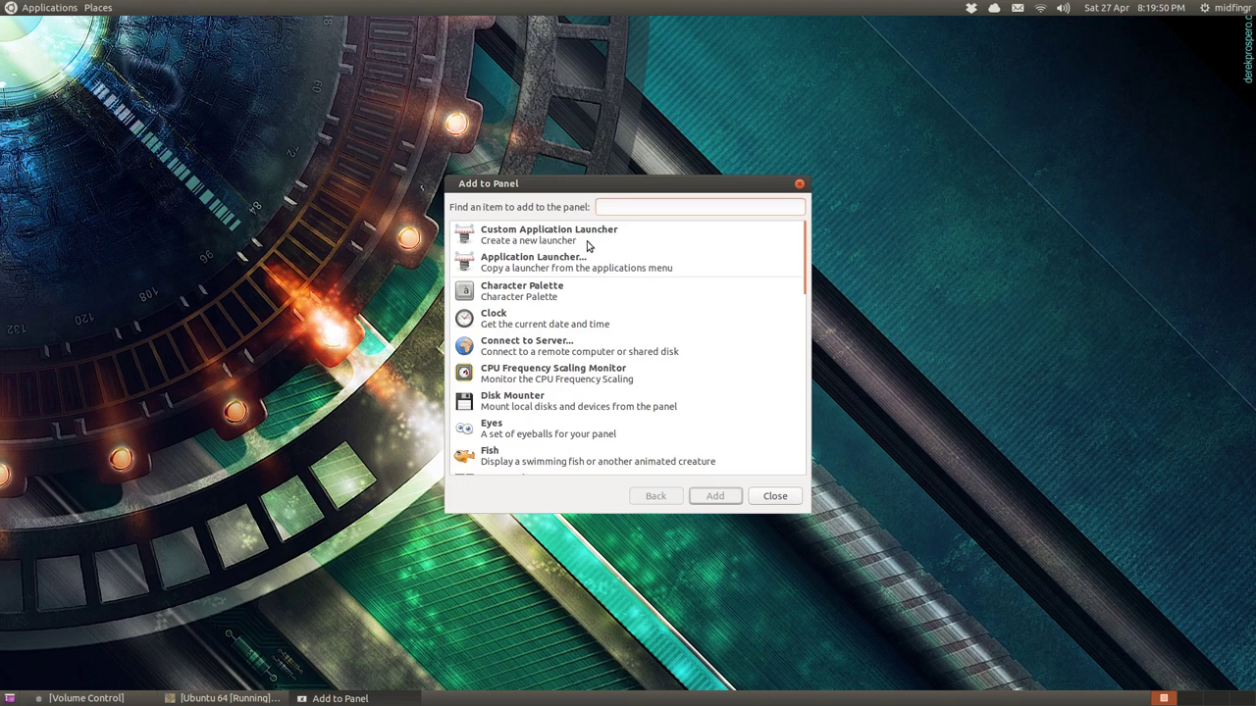
left_click_drag(599, 188, 549, 98)
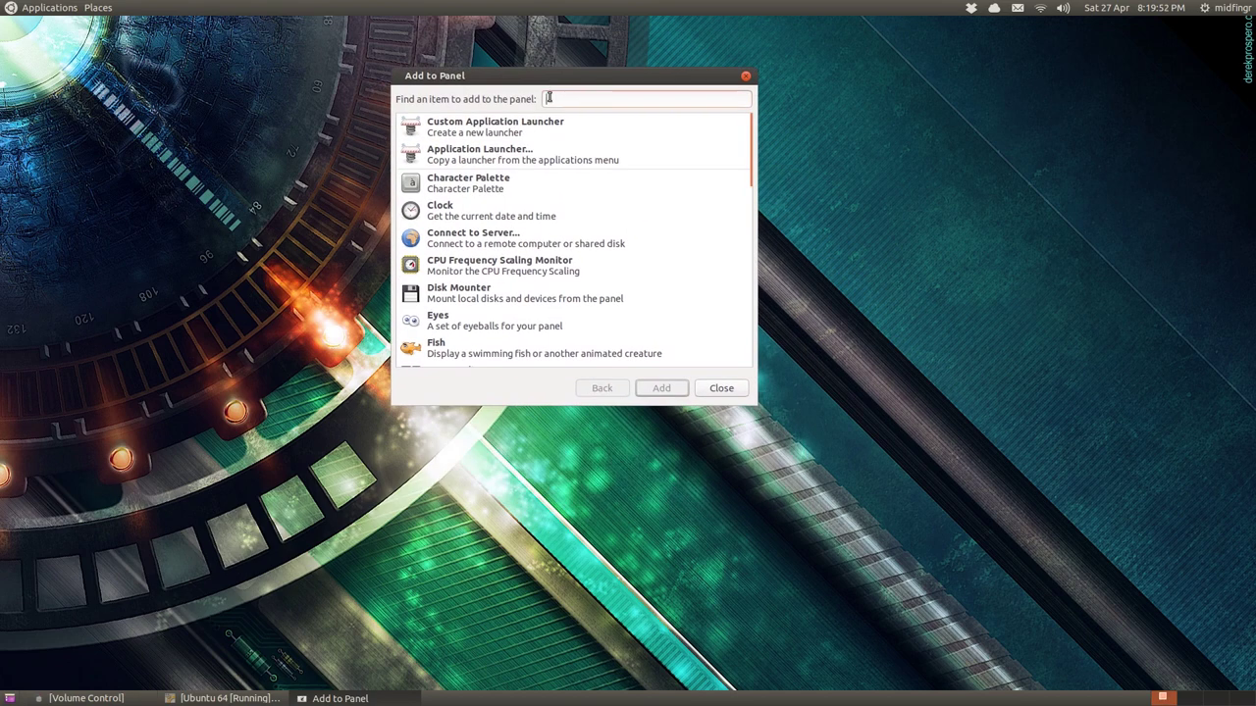
left_click(485, 136)
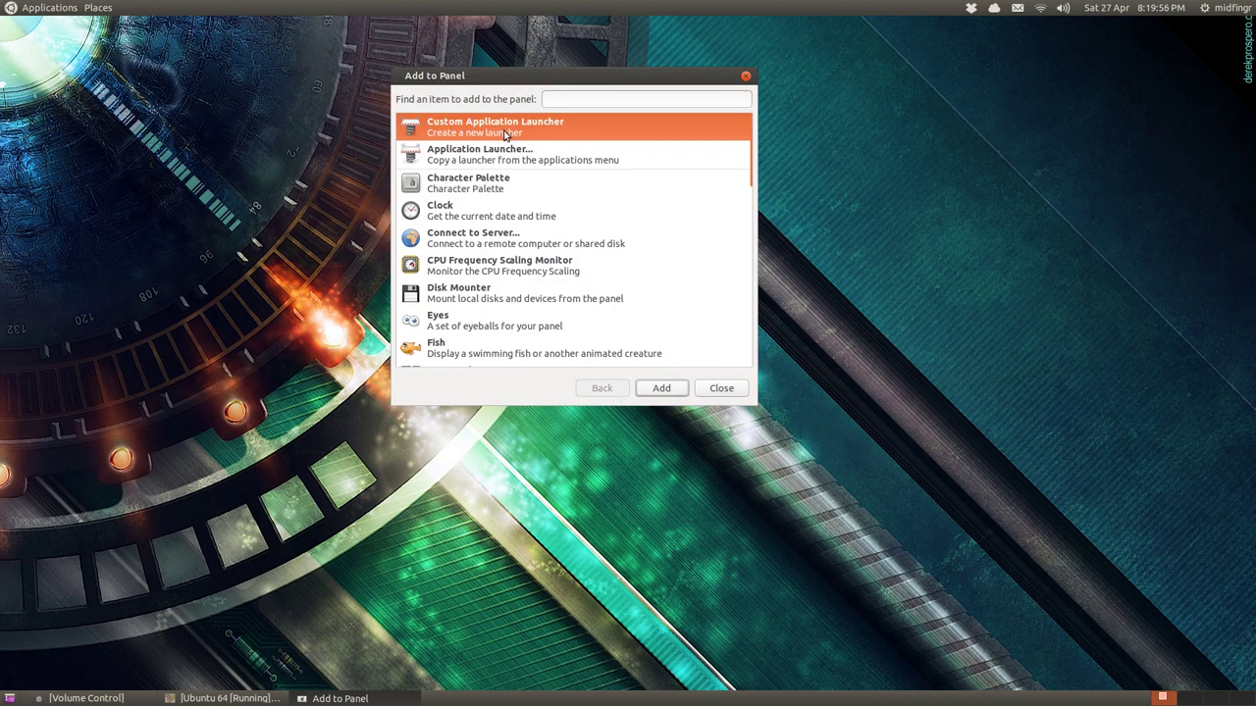
scroll(607, 179, "down", 5)
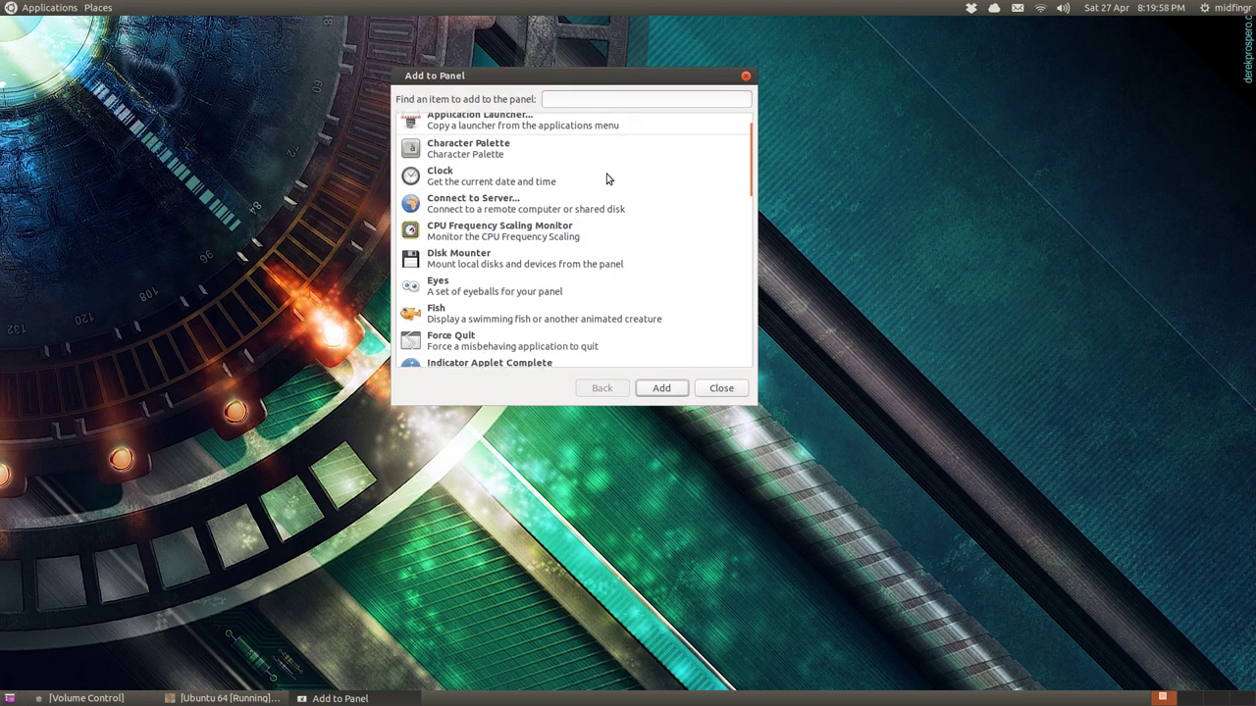
scroll(606, 178, "down", 8)
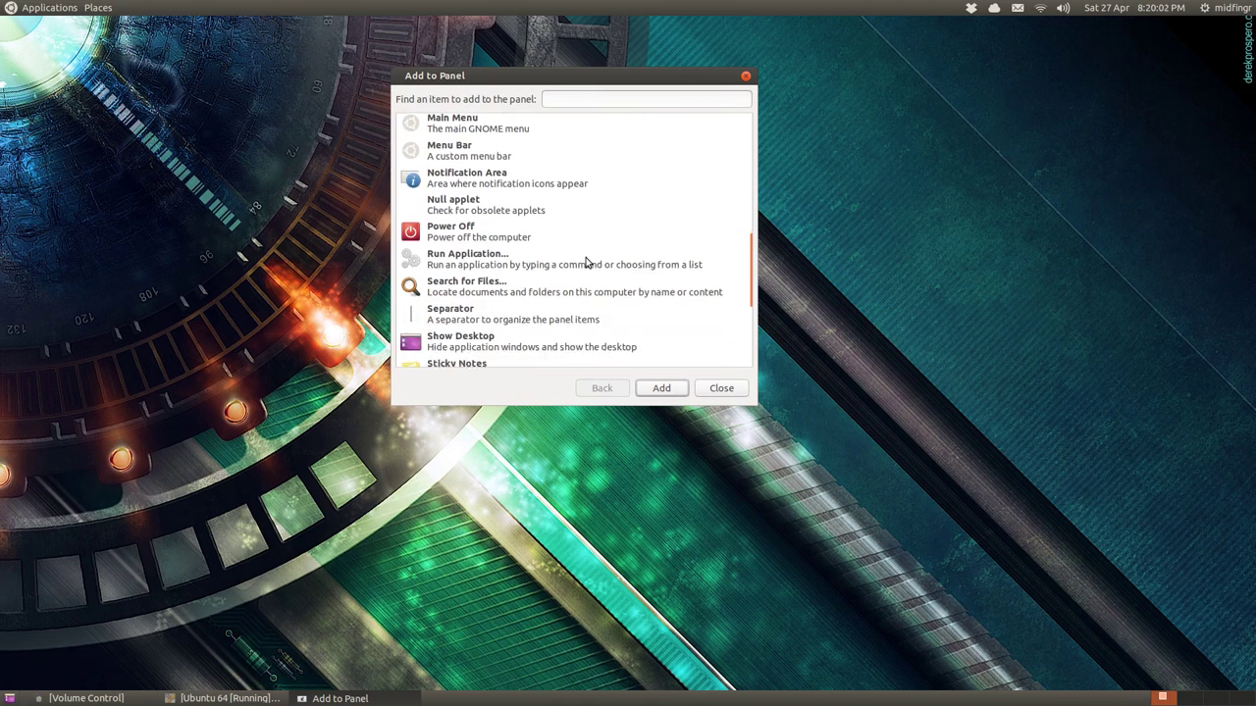
scroll(587, 263, "down", 7)
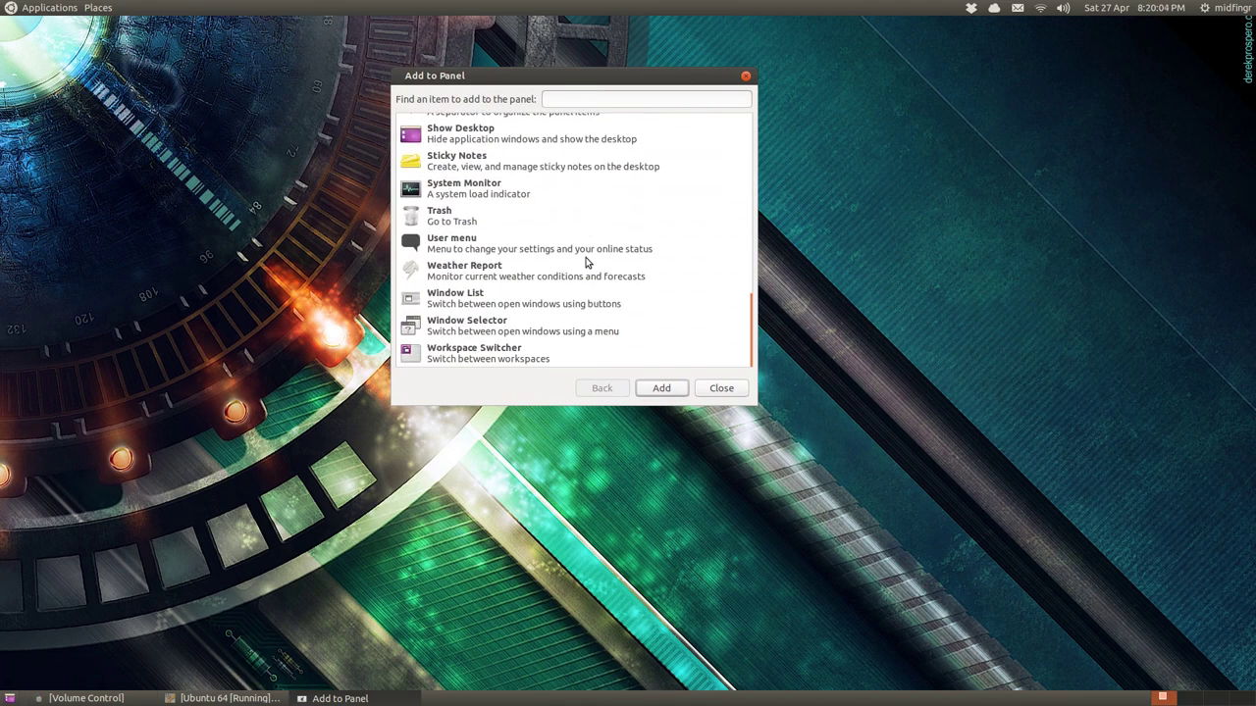
scroll(587, 263, "up", 20)
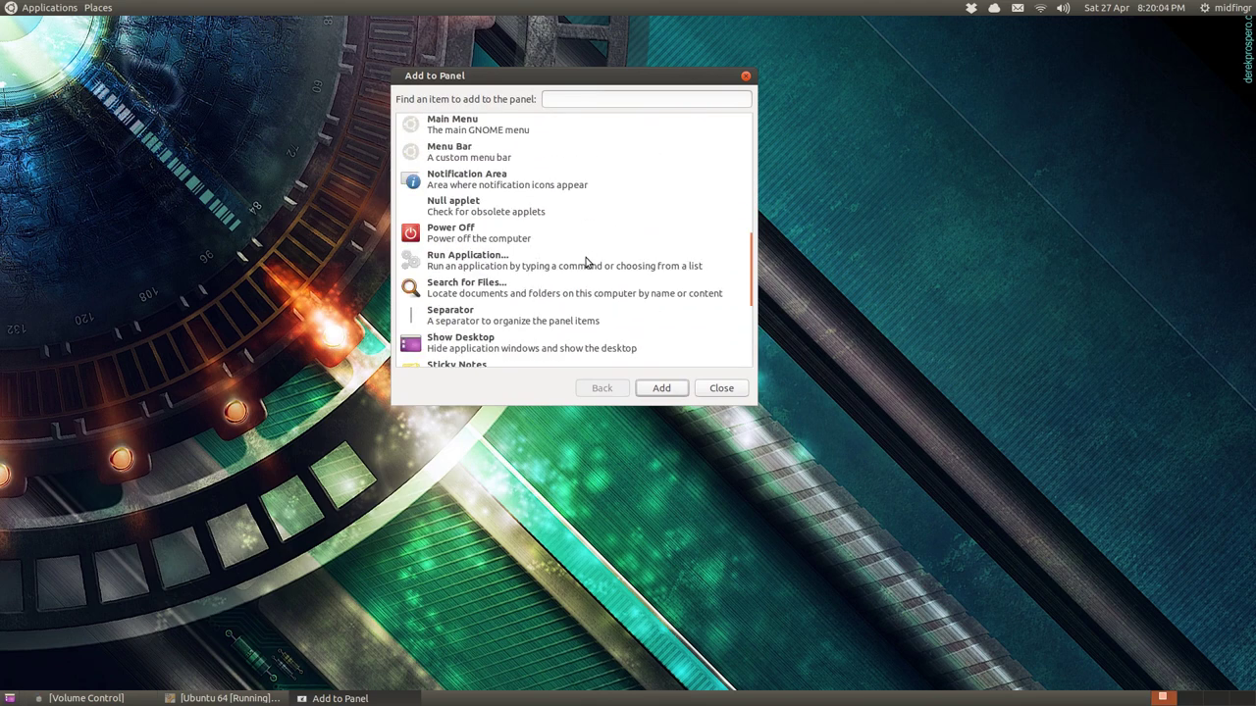
Drag a Google Chrome launcher from the Applications menu onto the top panel
left_click(54, 9)
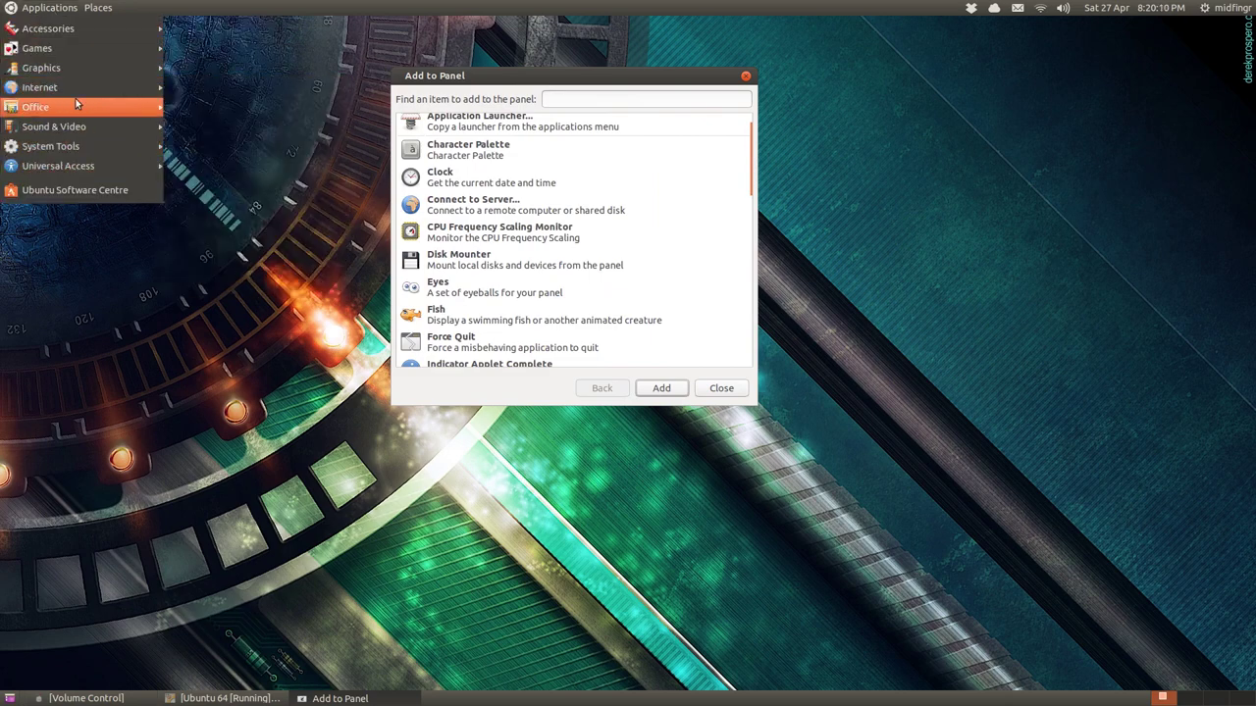
mouse_move(68, 87)
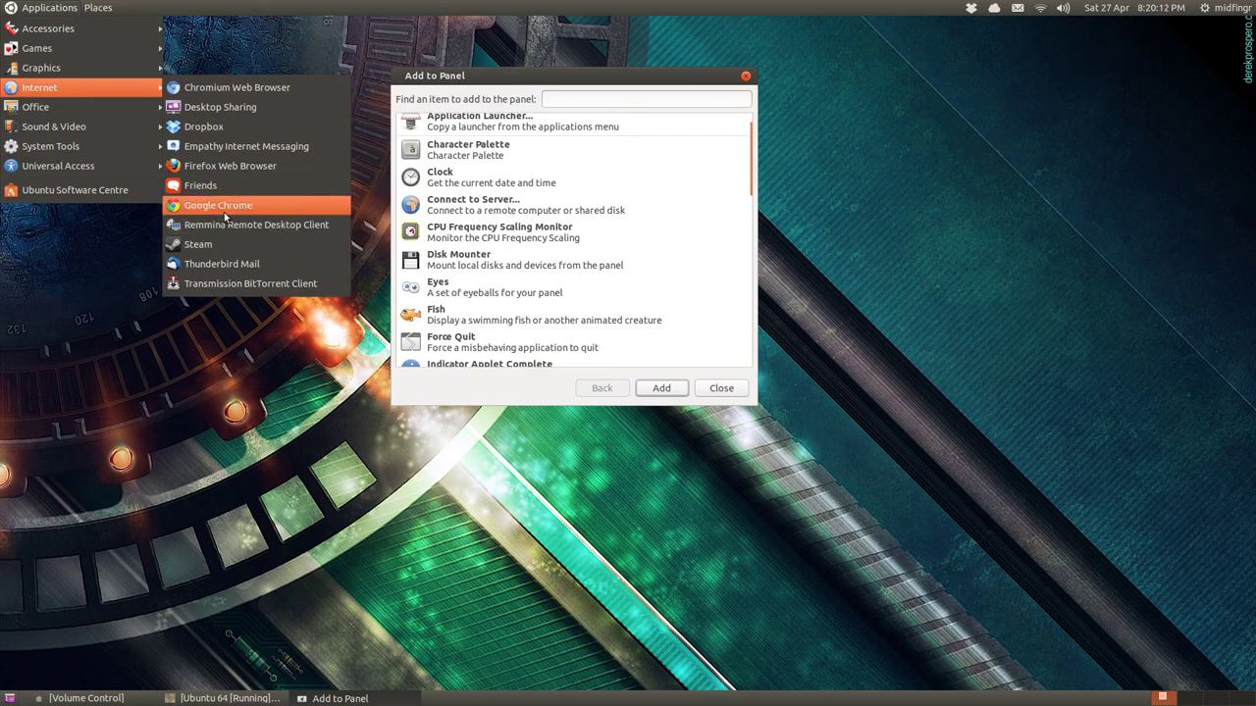
left_click_drag(178, 212, 142, 11)
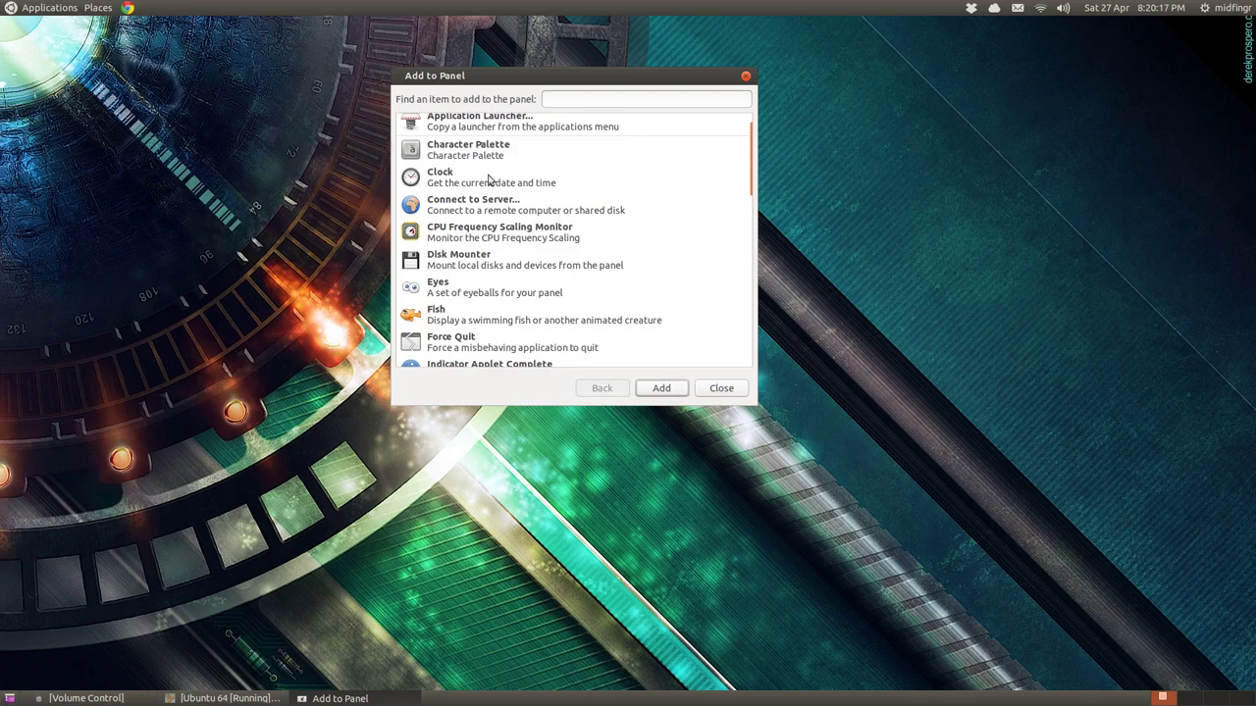
Add the Weather Report applet (showing 59 °F) to the panel and close Add to Panel
scroll(597, 258, "down", 5)
scroll(598, 258, "down", 10)
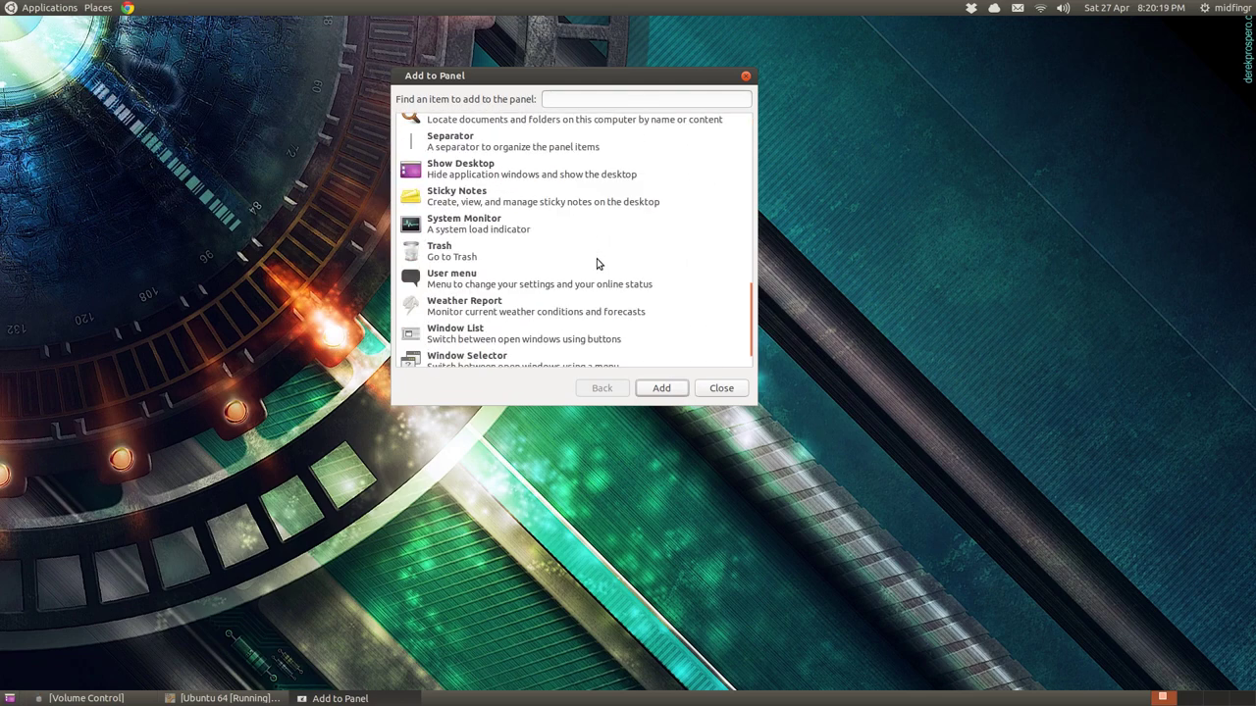
left_click(490, 282)
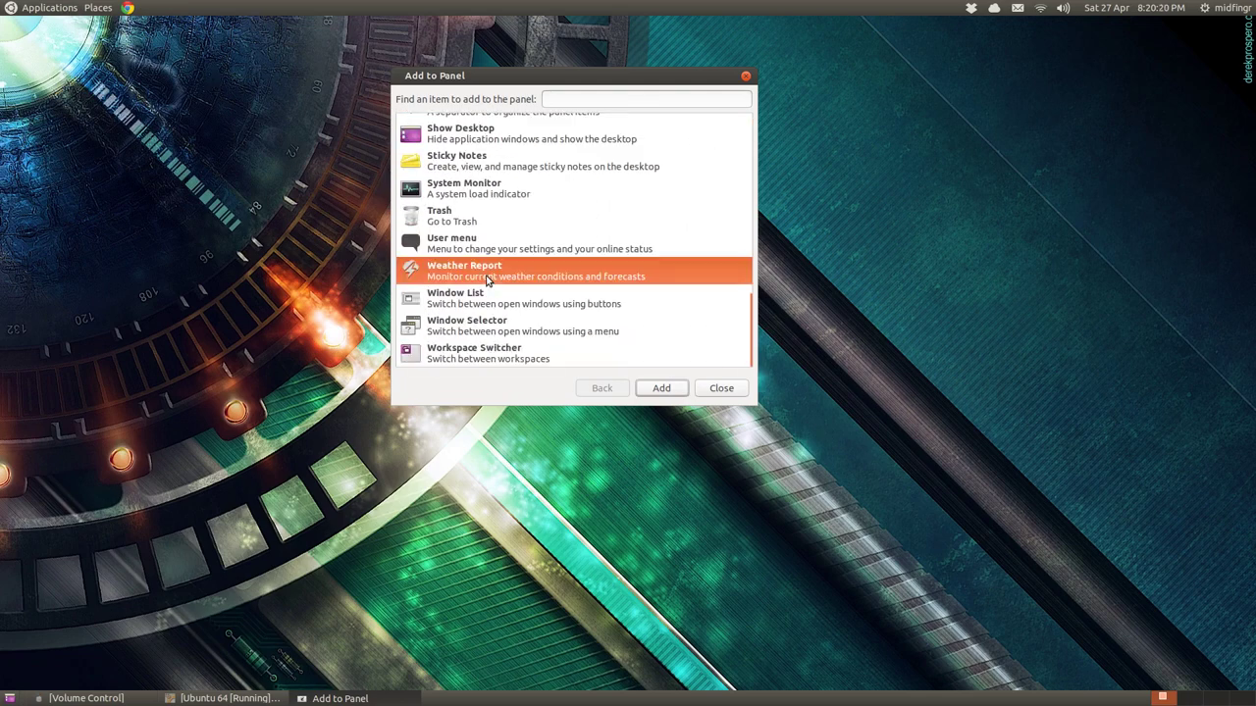
left_click(659, 388)
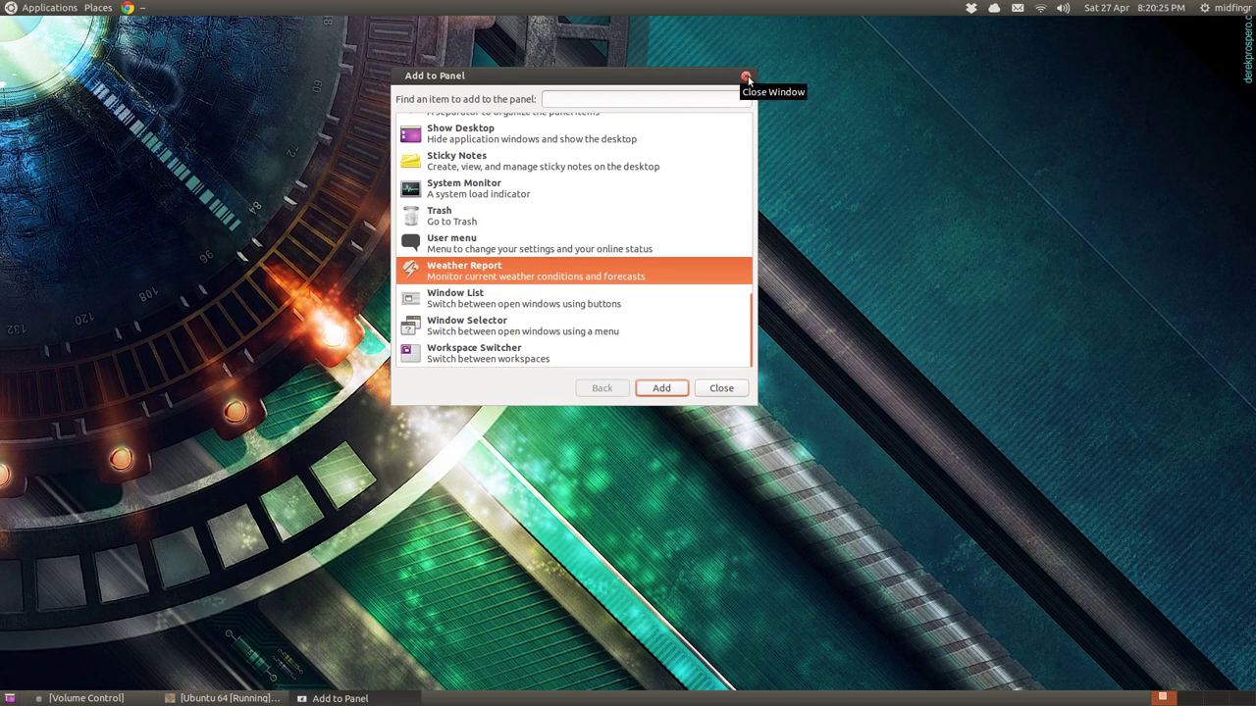
scroll(632, 239, "up", 1)
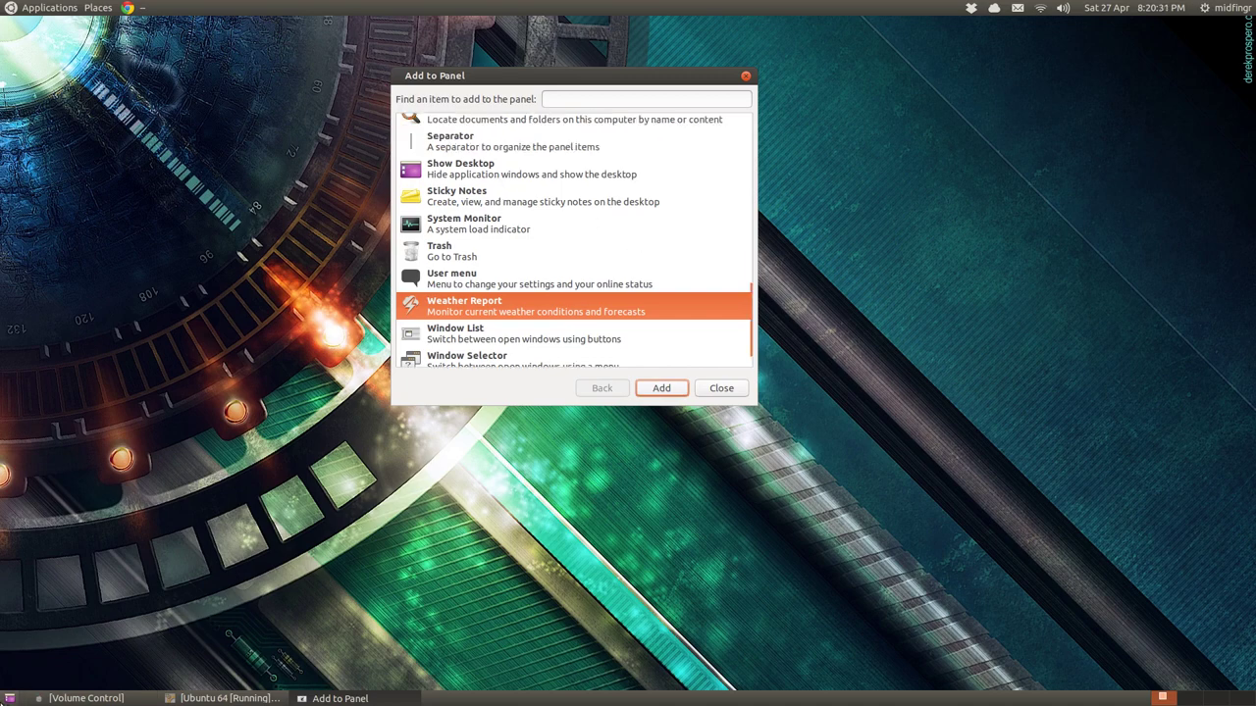
scroll(505, 274, "up", 4)
scroll(505, 274, "up", 1)
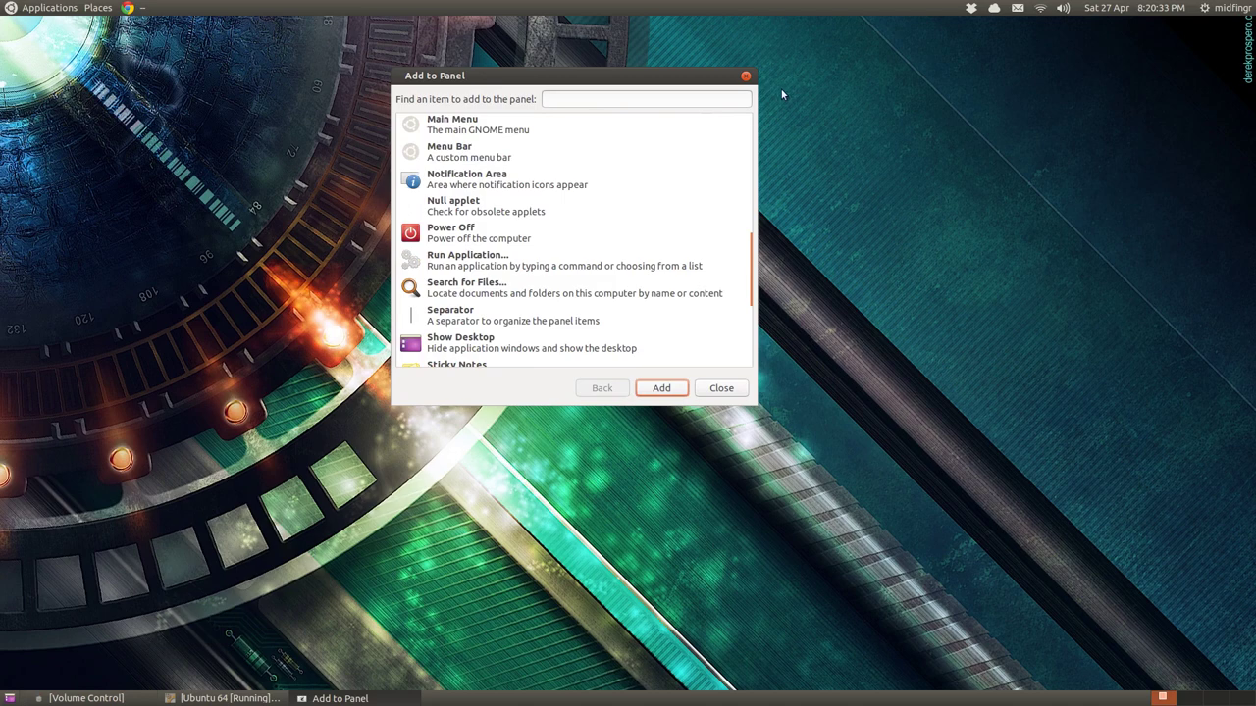
left_click(747, 76)
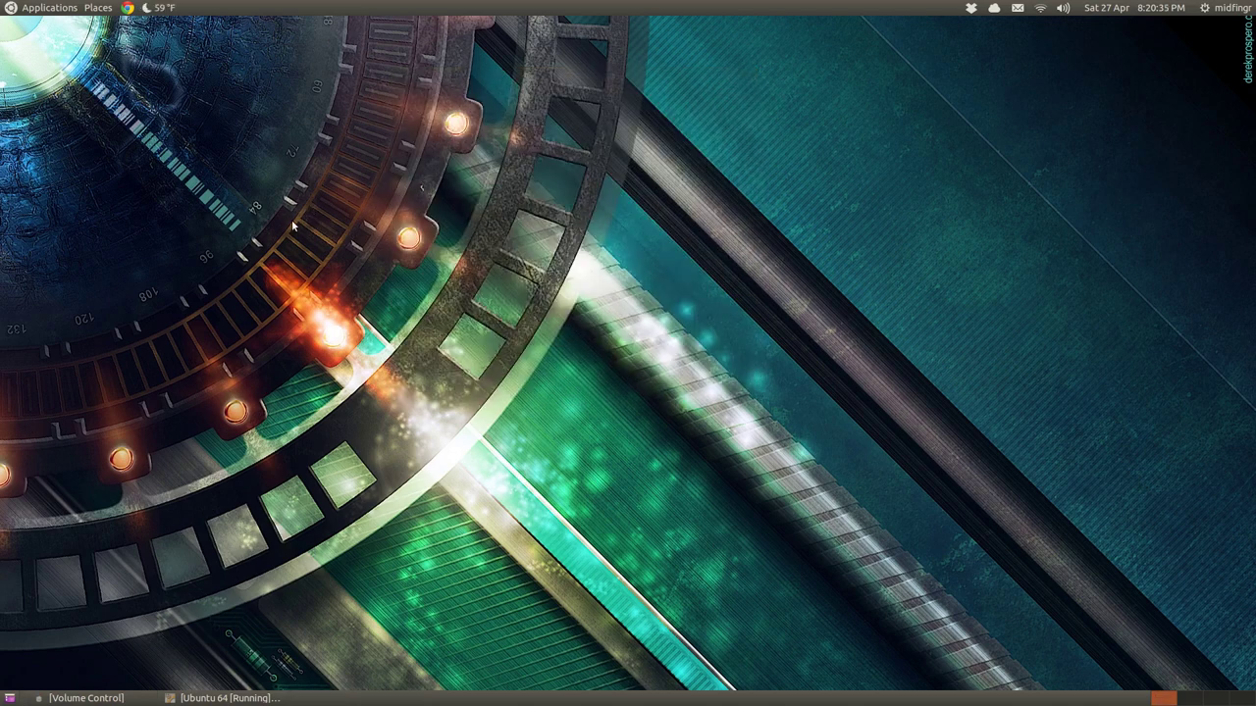
left_click(165, 10)
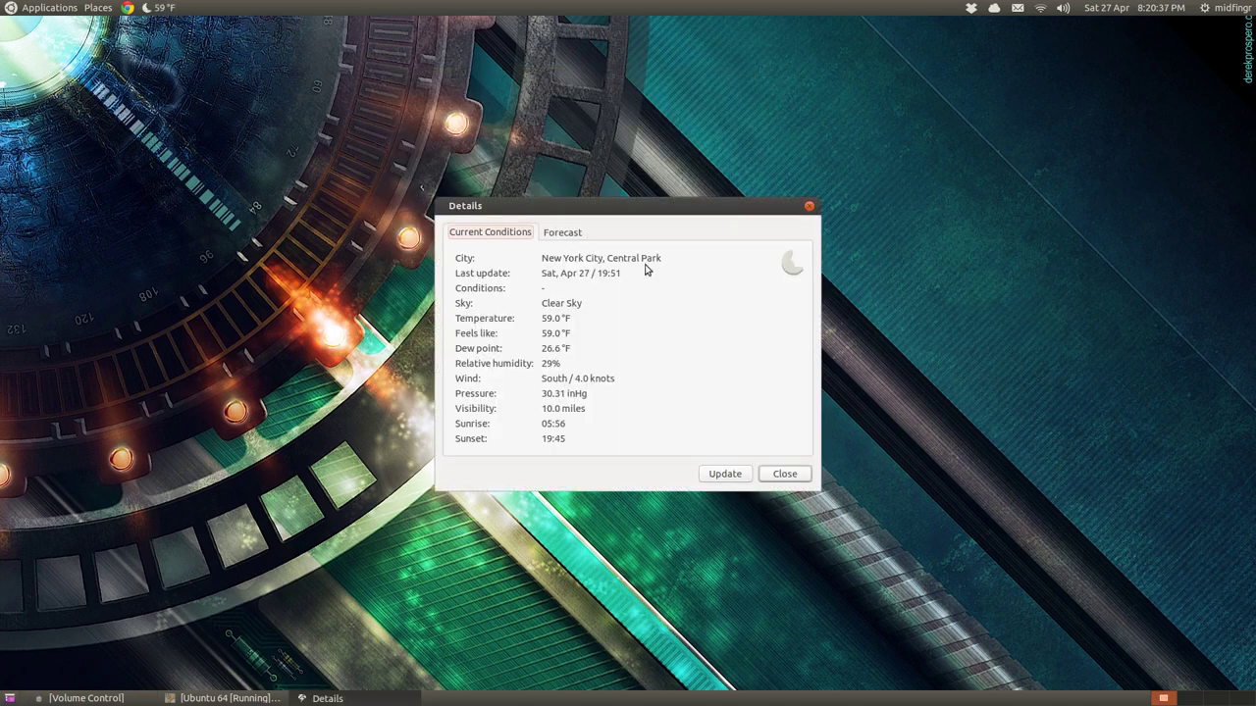
left_click(798, 477)
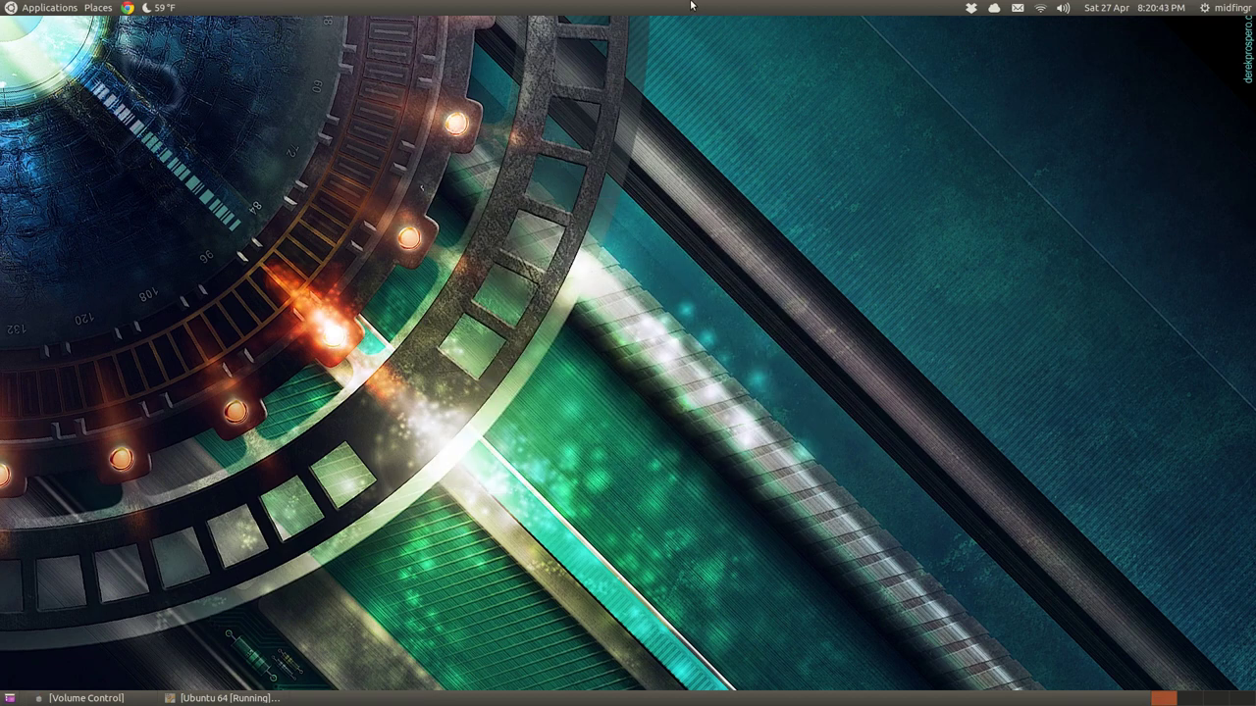
right_click(378, 12)
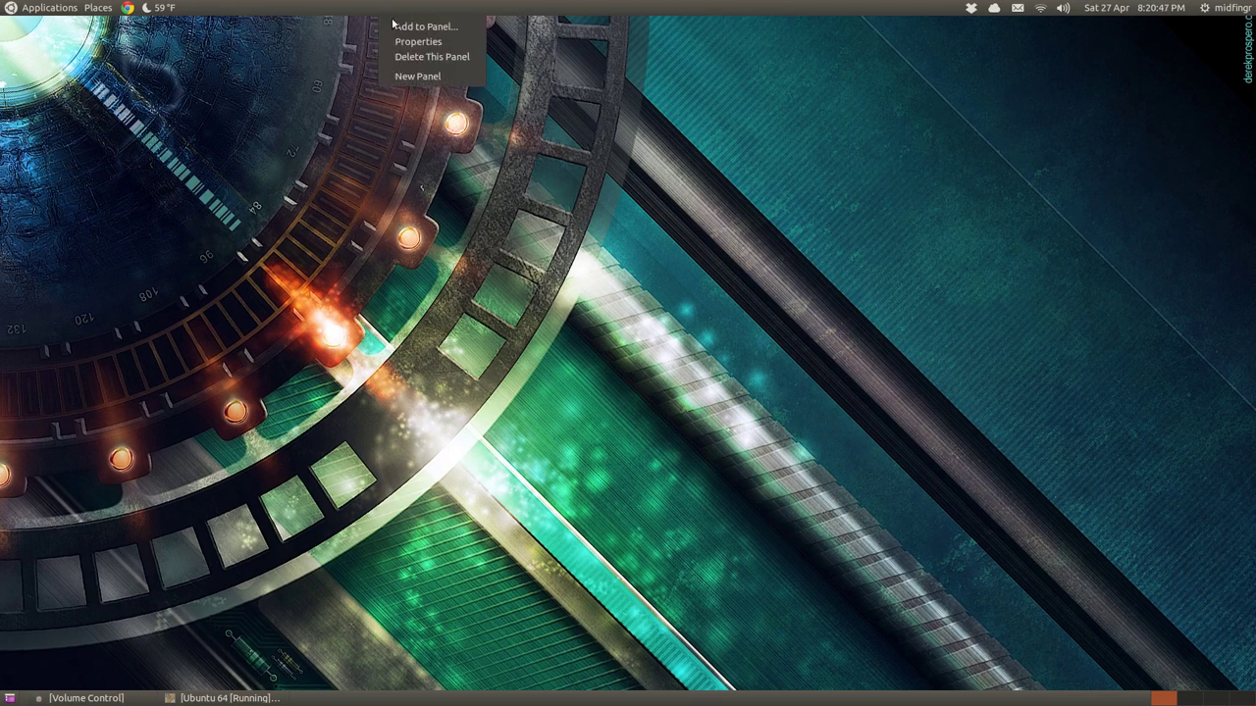
left_click(432, 42)
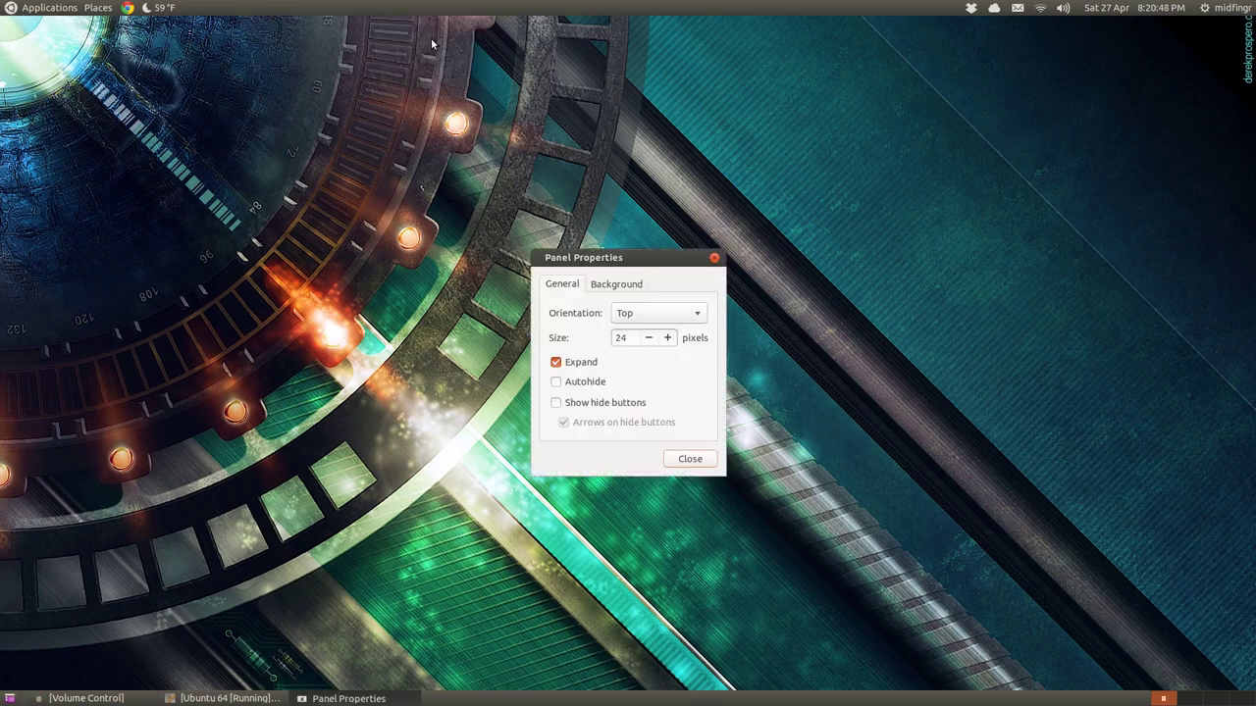
left_click(592, 405)
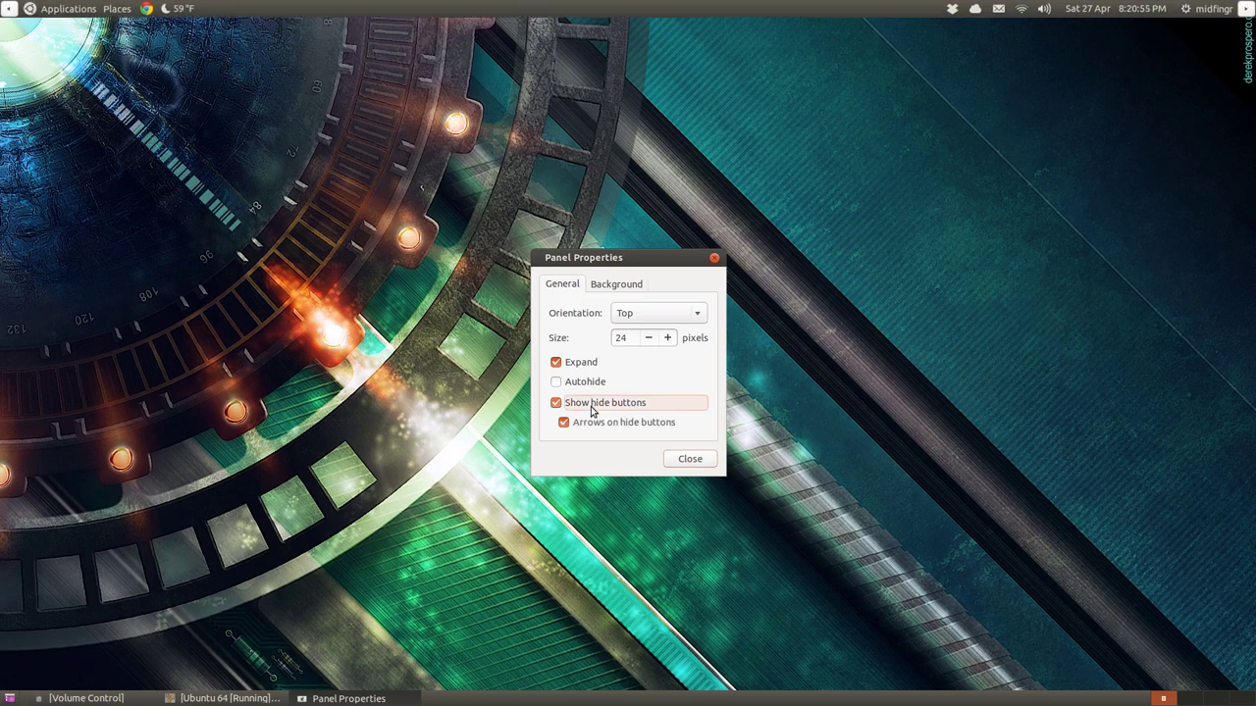
left_click(592, 411)
left_click(592, 410)
left_click(592, 410)
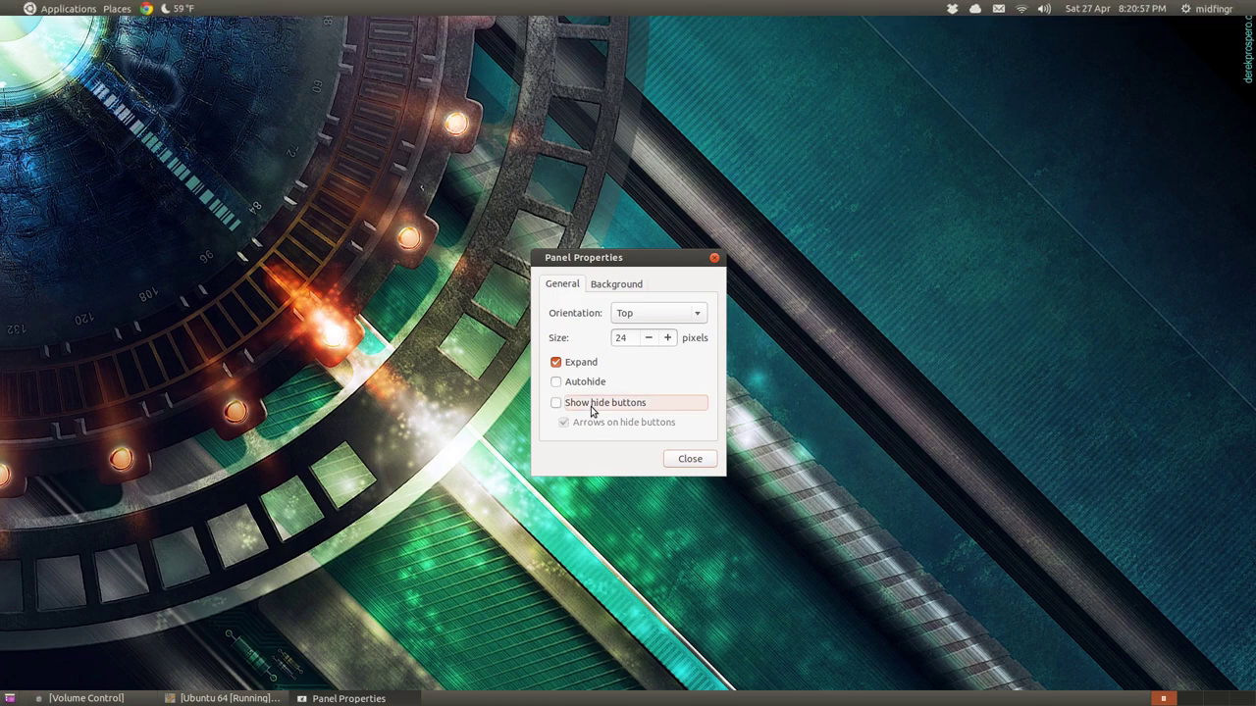
left_click(687, 460)
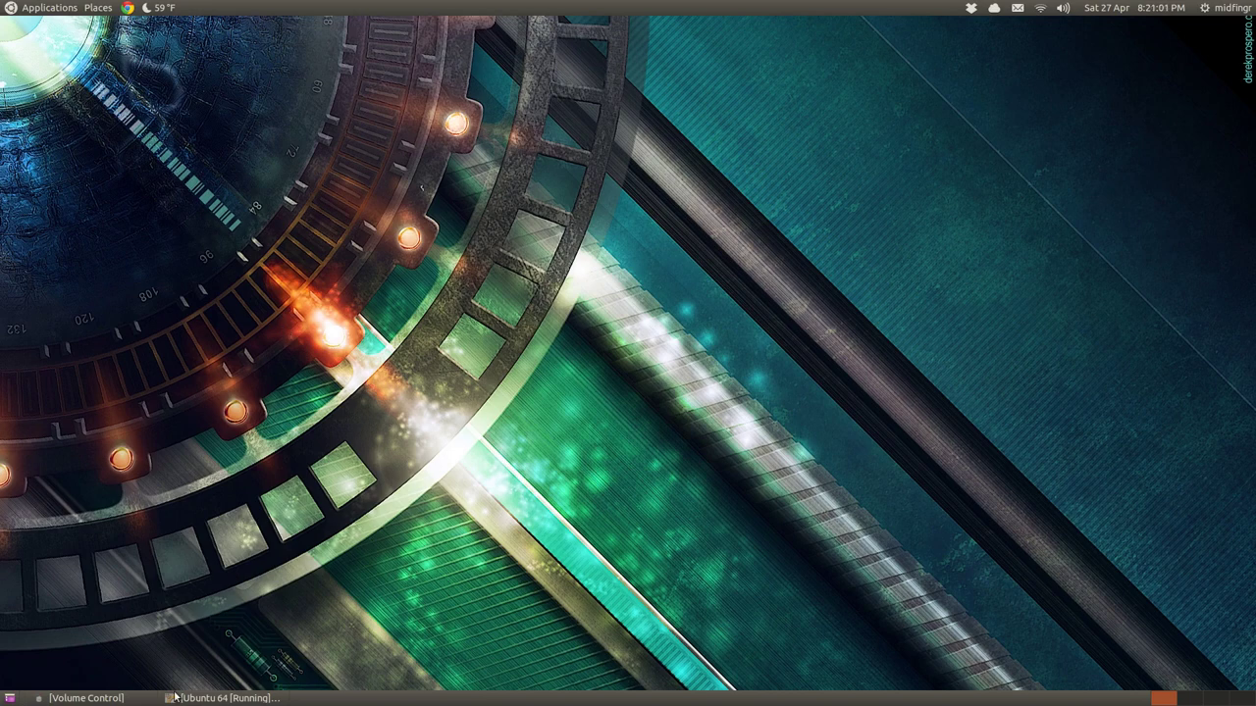
Log the Ubuntu guest into a GNOME Fallback session with the account password
left_click(226, 699)
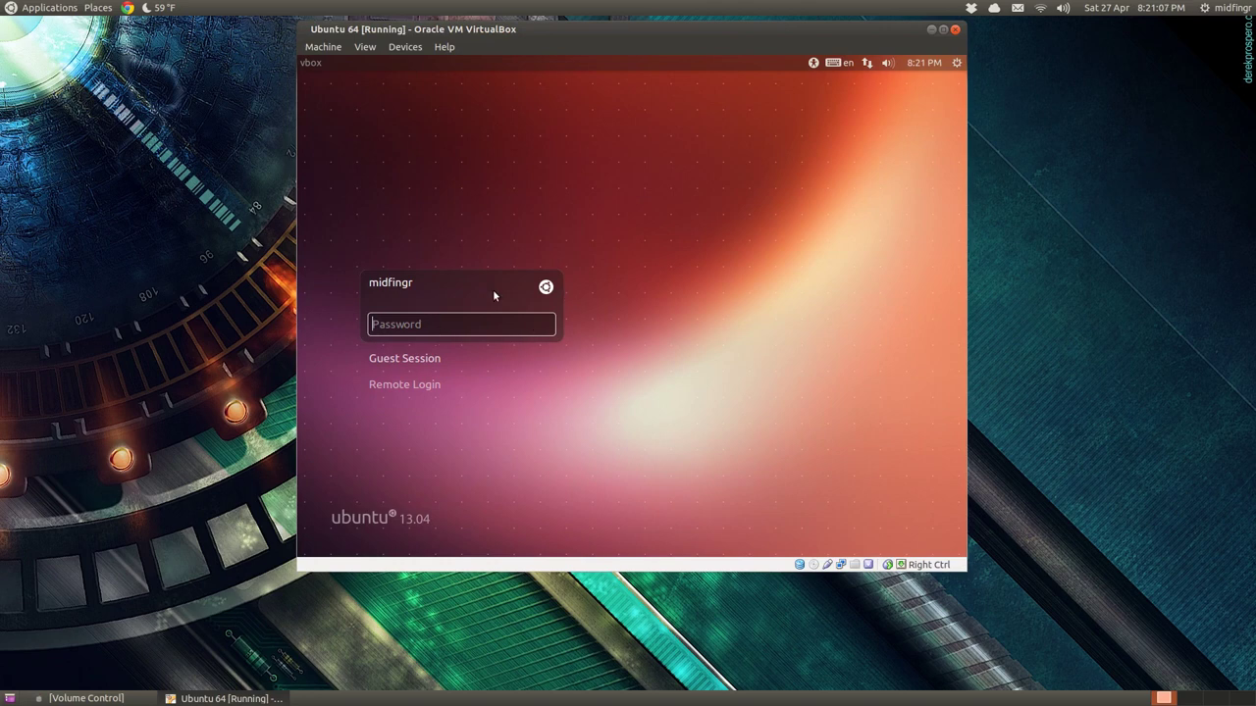
left_click(546, 289)
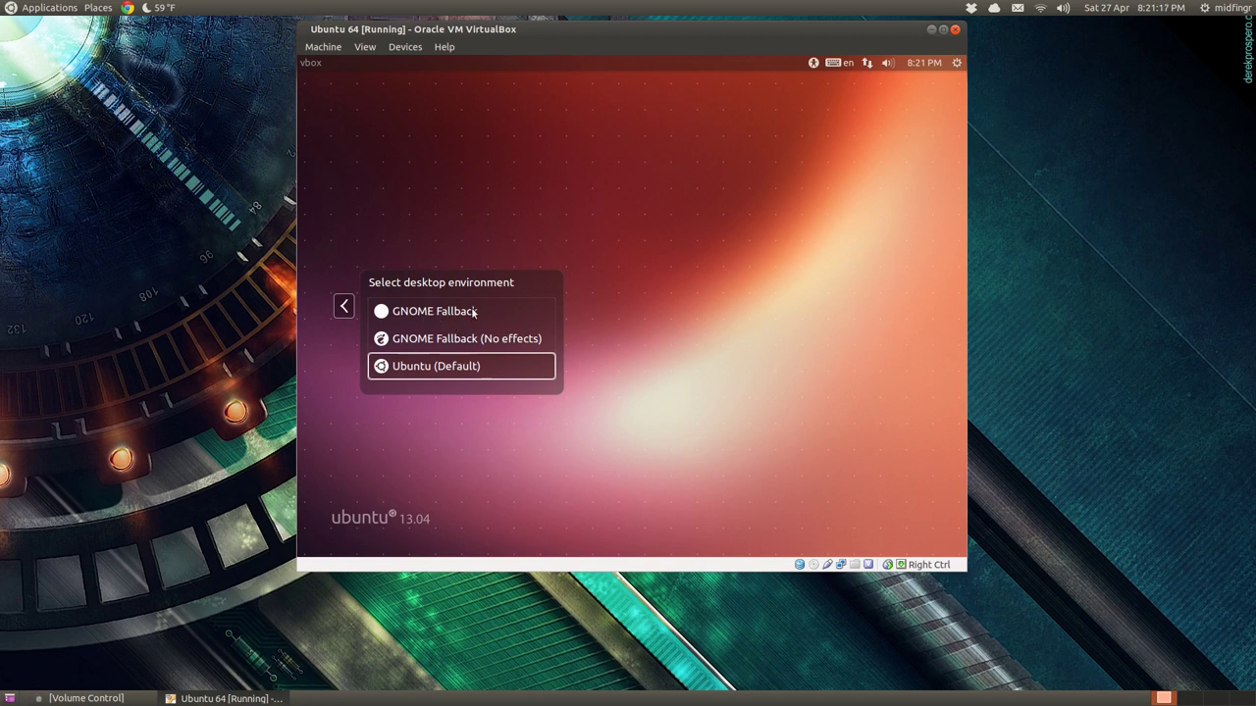
left_click(456, 339)
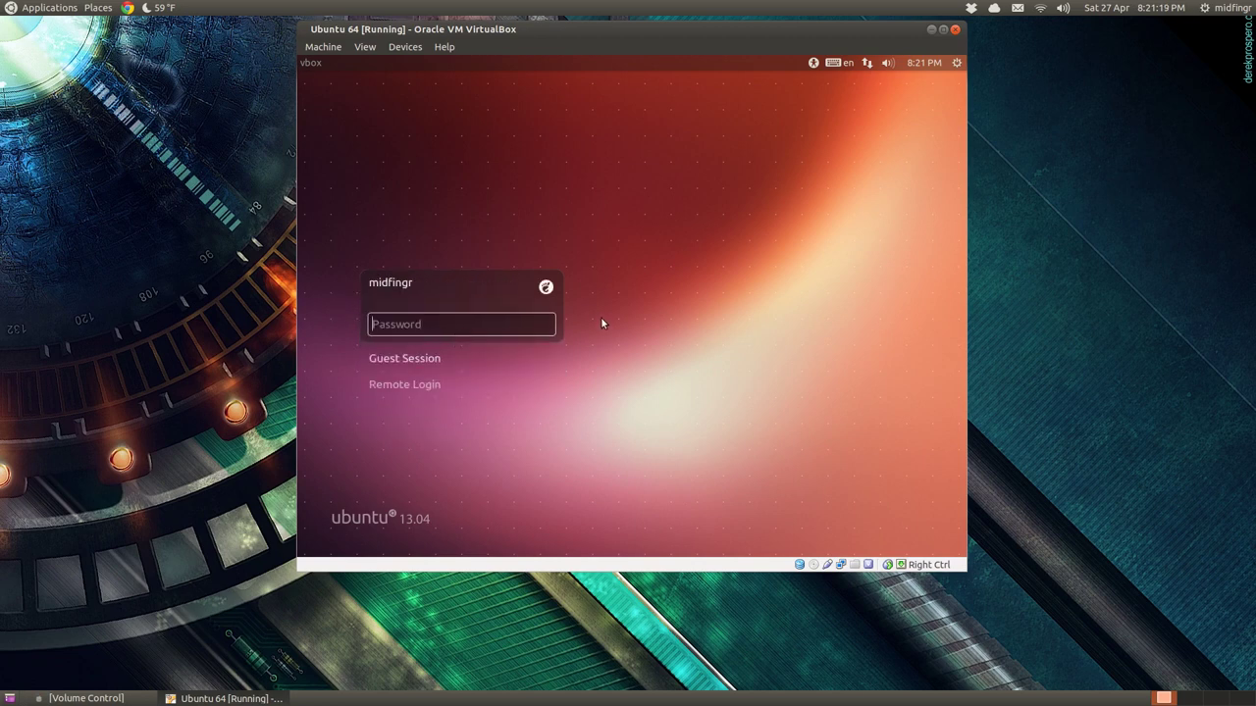
type("•••••••")
key("Return")
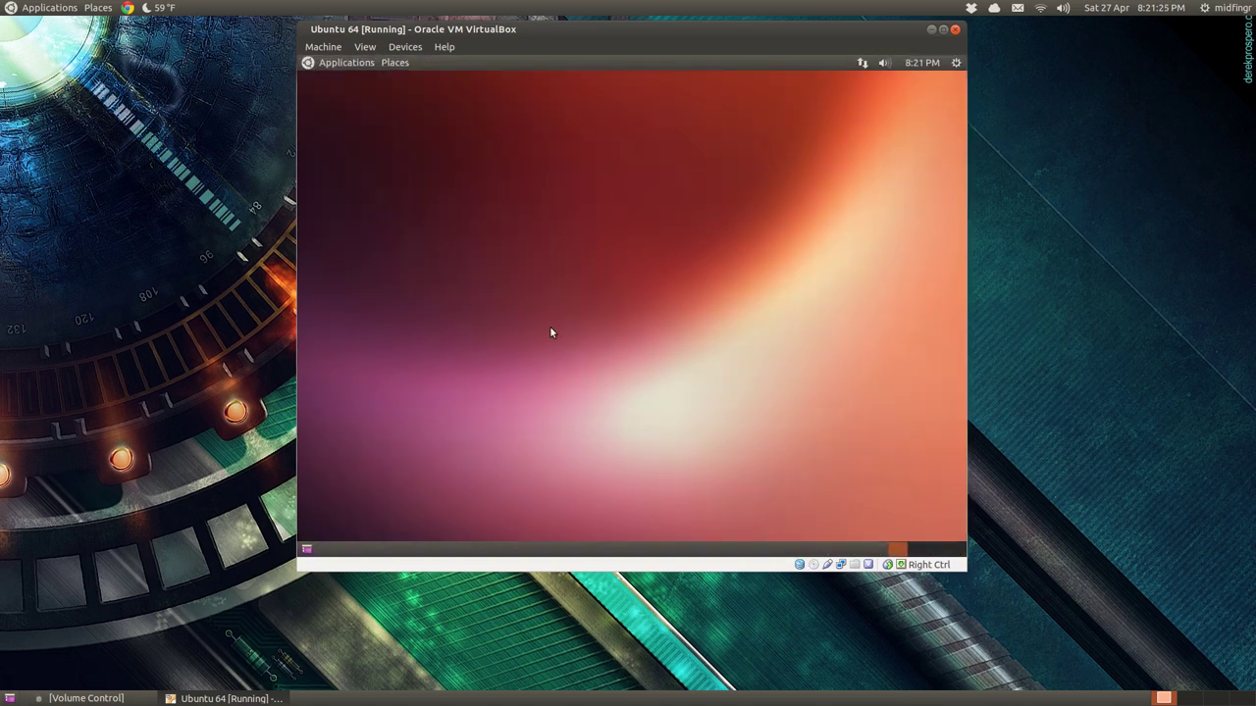
Dismiss the guest panel's context menu and minimize the VirtualBox window
right_click(451, 65)
left_click(732, 125)
left_click(931, 30)
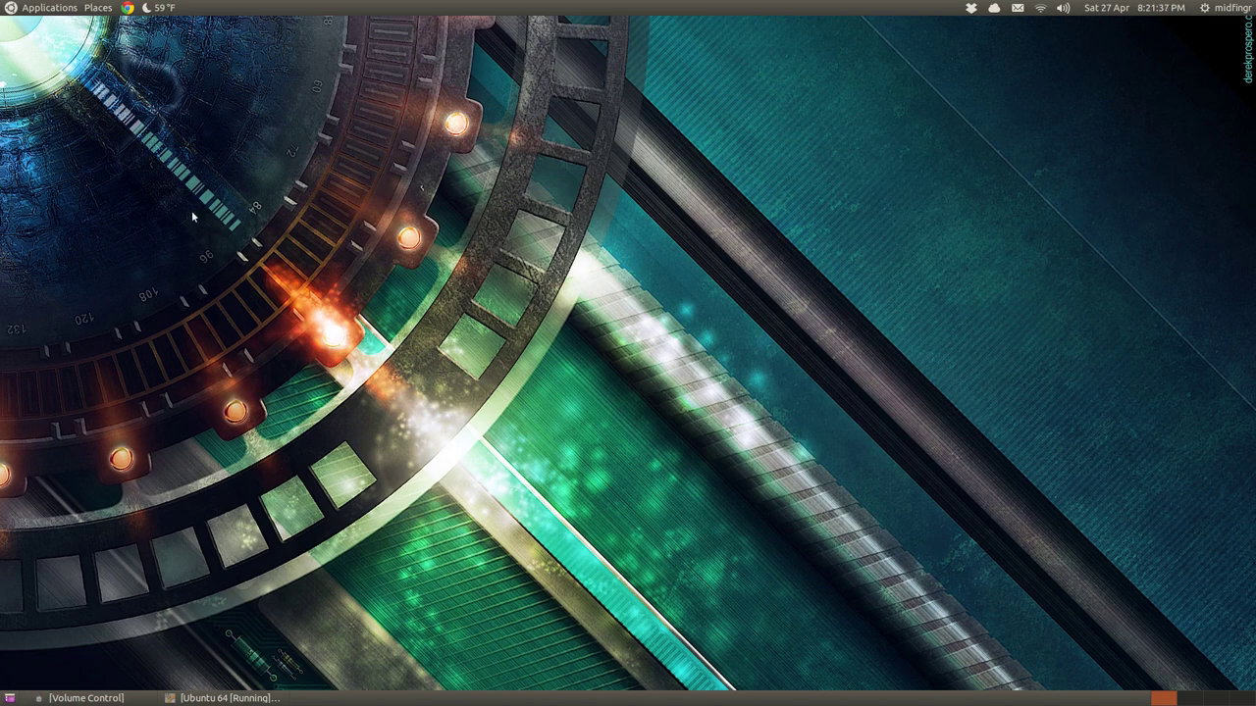
left_click(40, 8)
mouse_move(49, 28)
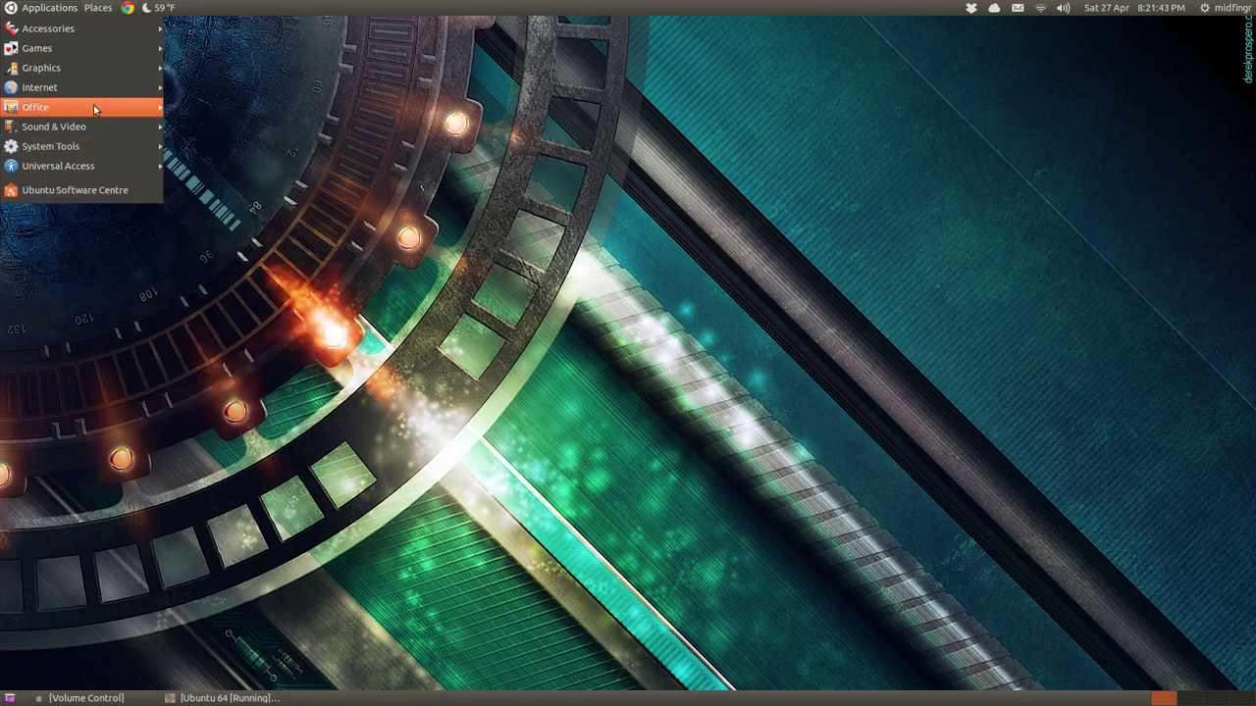
mouse_move(78, 88)
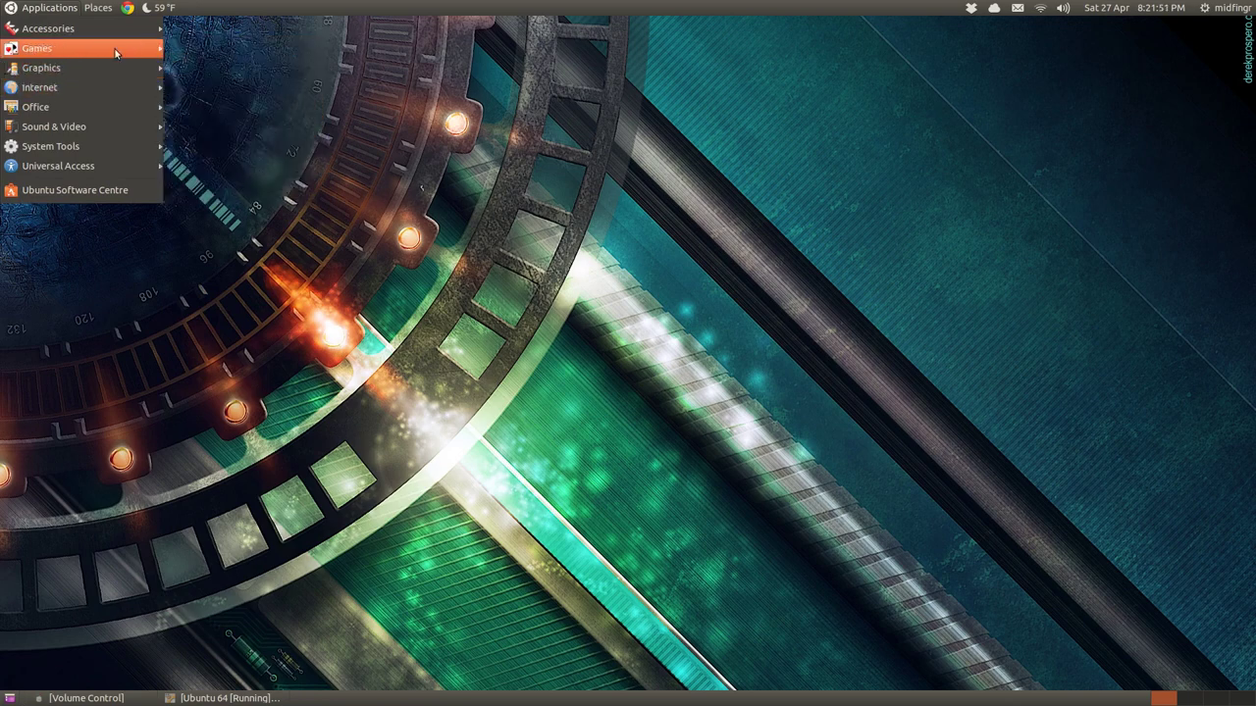
mouse_move(130, 27)
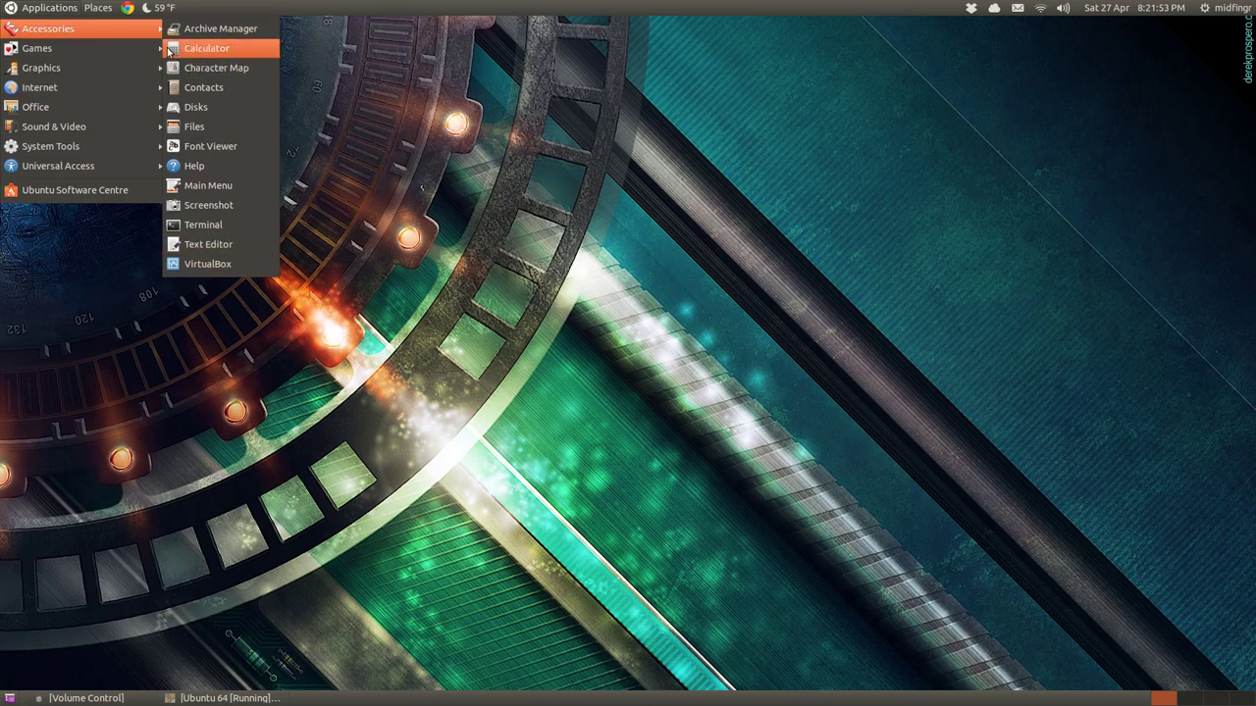
left_click(379, 5)
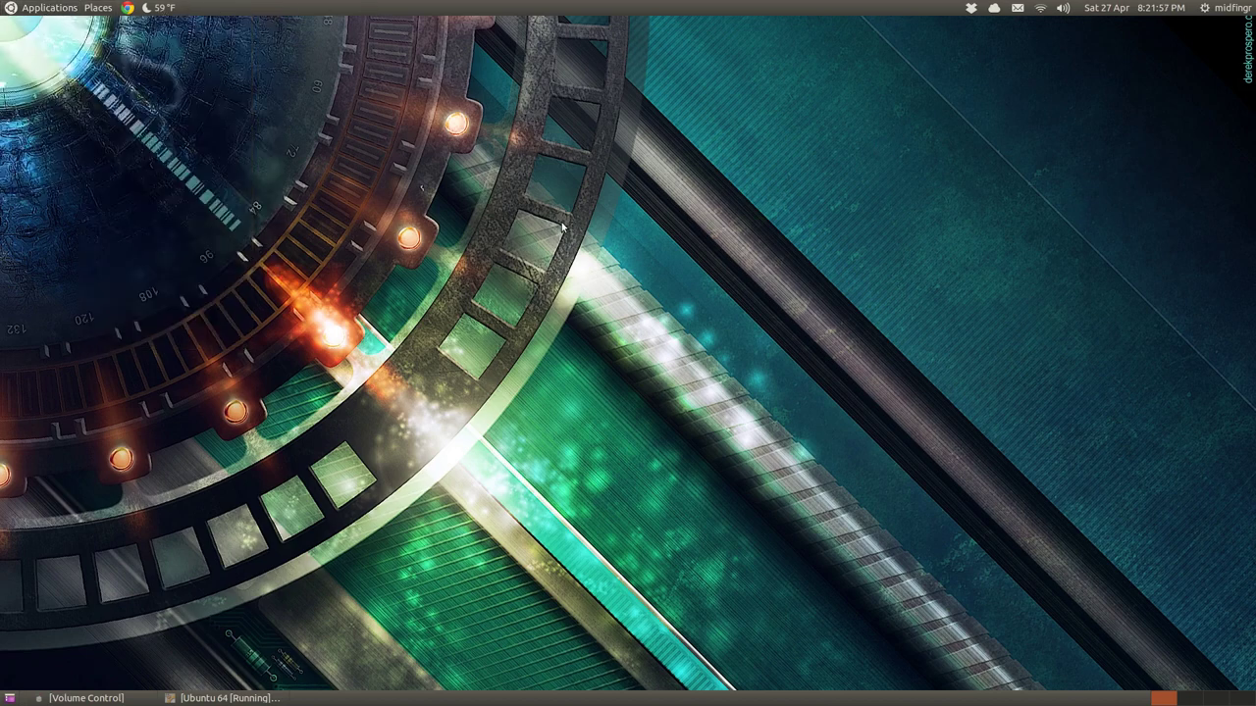